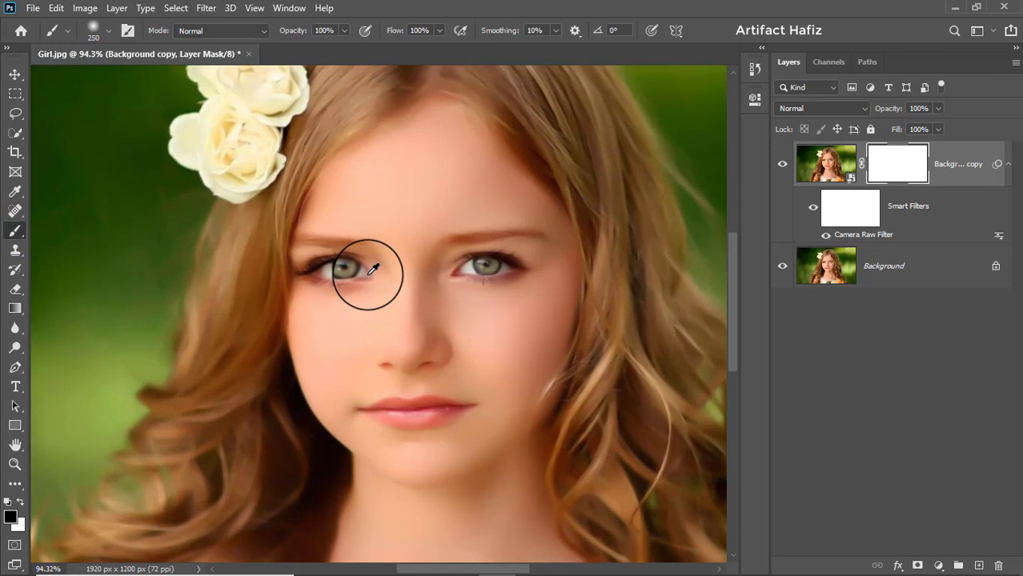
# Step: Shrink the brush to about 45 px and paint black on the Background copy layer mask over both eyes
pyautogui.press('[')
pyautogui.press('[')
pyautogui.press('[')
pyautogui.press('[')
pyautogui.press('[')
pyautogui.press('[')
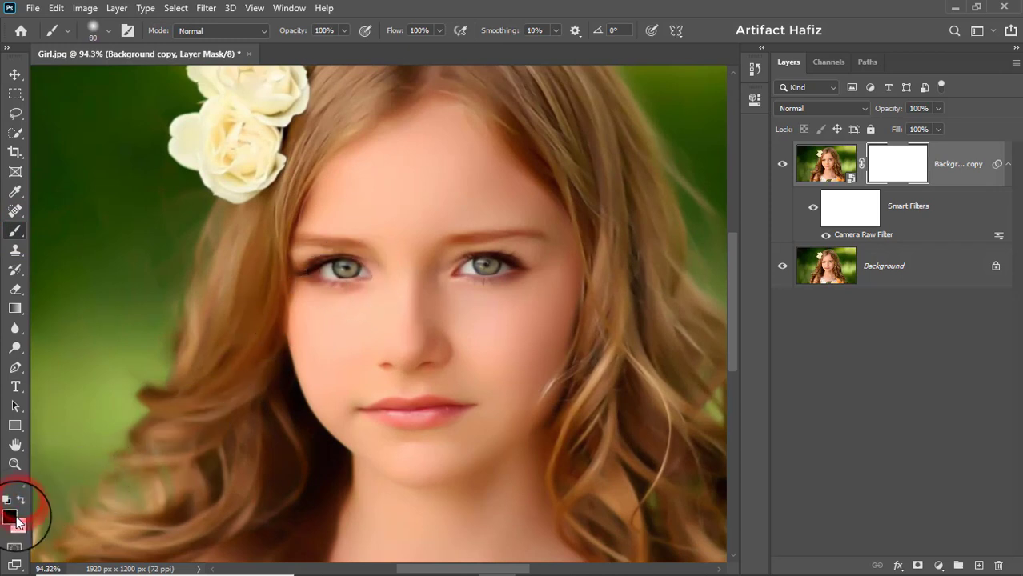
pyautogui.press('[')
pyautogui.press('[')
pyautogui.press('[')
pyautogui.moveTo(296, 269)
pyautogui.mouseDown()
pyautogui.moveTo(349, 264)
pyautogui.moveTo(353, 244)
pyautogui.mouseUp()
pyautogui.moveTo(473, 234)
pyautogui.mouseDown()
pyautogui.moveTo(515, 232)
pyautogui.moveTo(545, 245)
pyautogui.moveTo(451, 278)
pyautogui.moveTo(520, 265)
pyautogui.moveTo(458, 271)
pyautogui.mouseUp()
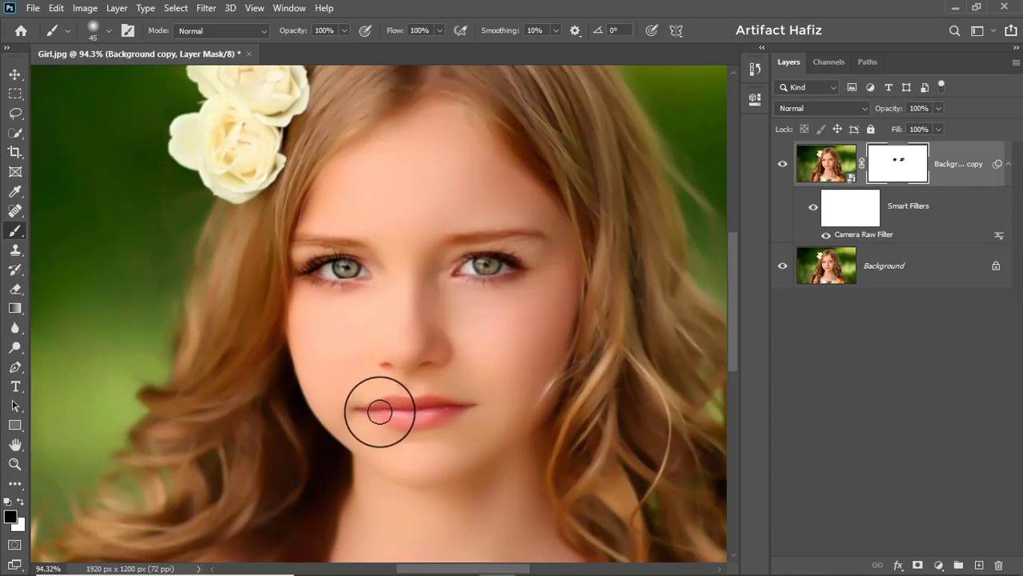
# Step: Continue painting black on the layer mask over the lips, nose, cheeks and chin
pyautogui.moveTo(372, 411)
pyautogui.mouseDown()
pyautogui.moveTo(465, 406)
pyautogui.moveTo(418, 397)
pyautogui.mouseUp()
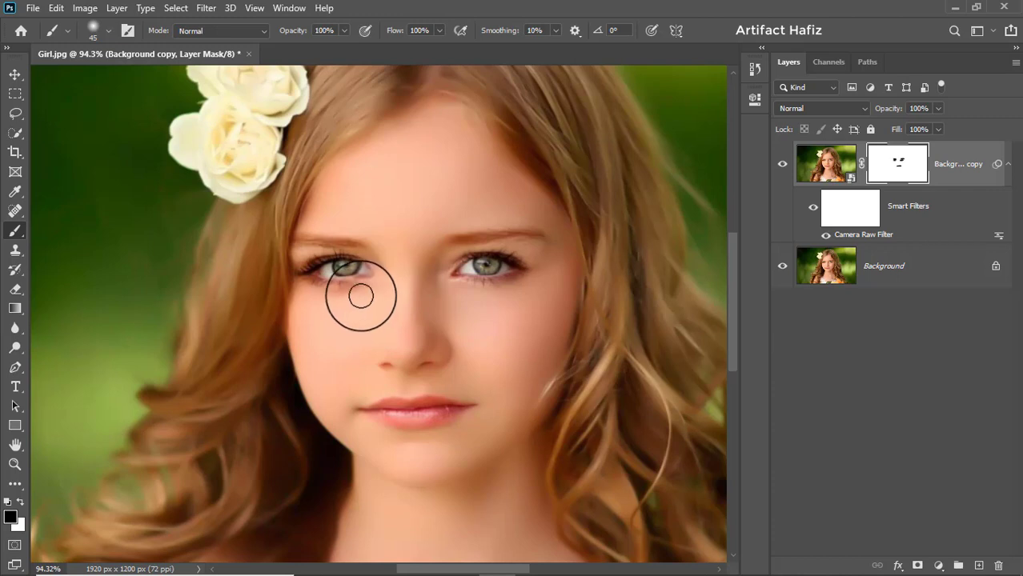
pyautogui.moveTo(338, 270); pyautogui.dragTo(385, 272)
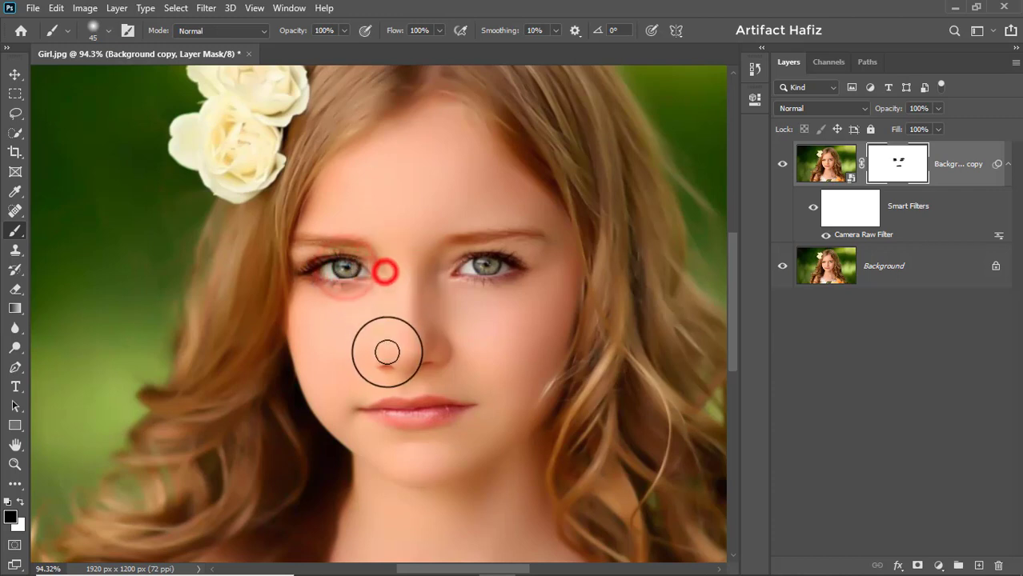
pyautogui.moveTo(389, 358)
pyautogui.mouseDown()
pyautogui.moveTo(434, 274)
pyautogui.moveTo(434, 290)
pyautogui.mouseUp()
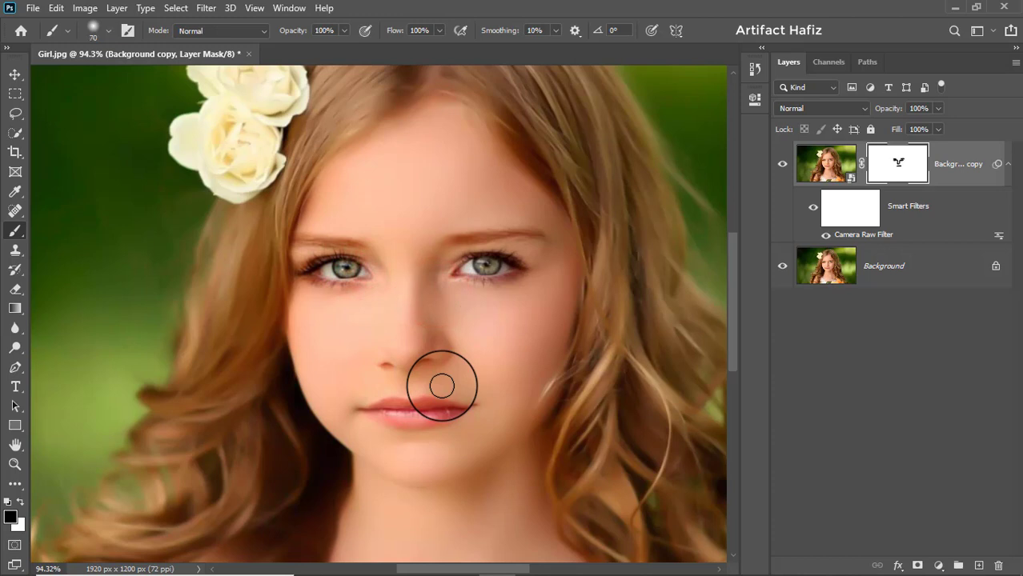
pyautogui.moveTo(289, 353)
pyautogui.mouseDown()
pyautogui.moveTo(357, 469)
pyautogui.moveTo(450, 480)
pyautogui.mouseUp()
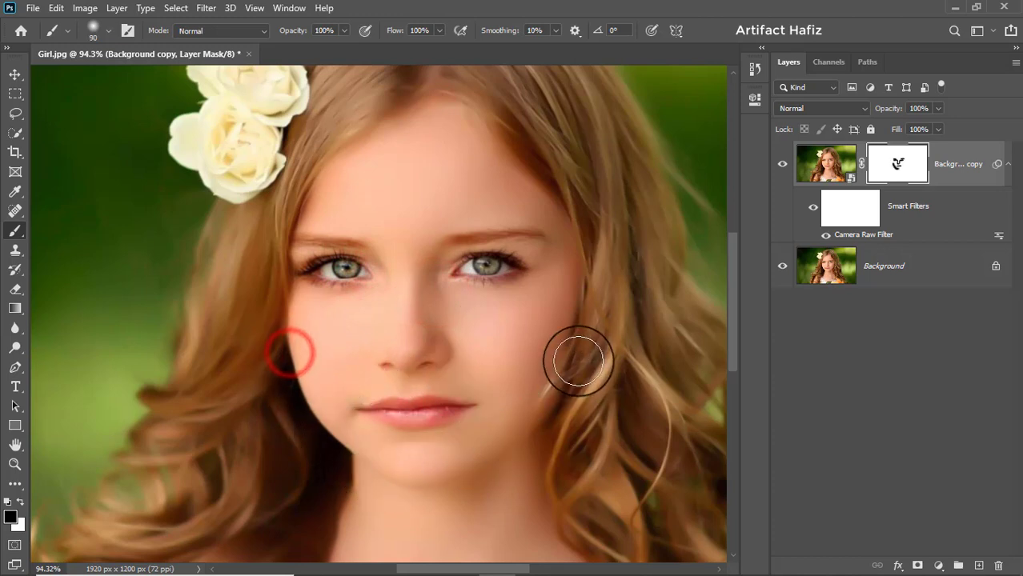
pyautogui.moveTo(559, 390)
pyautogui.mouseDown()
pyautogui.moveTo(447, 468)
pyautogui.moveTo(408, 468)
pyautogui.mouseUp()
pyautogui.scroll(-5, 483, 450)
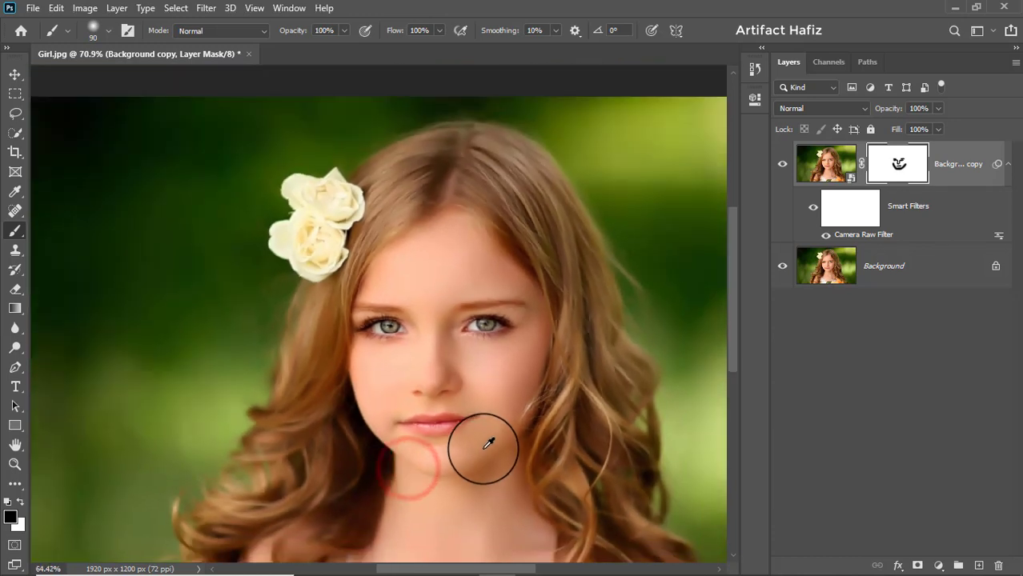
pyautogui.moveTo(393, 426)
pyautogui.mouseDown()
pyautogui.moveTo(463, 473)
pyautogui.moveTo(548, 393)
pyautogui.moveTo(549, 403)
pyautogui.mouseUp()
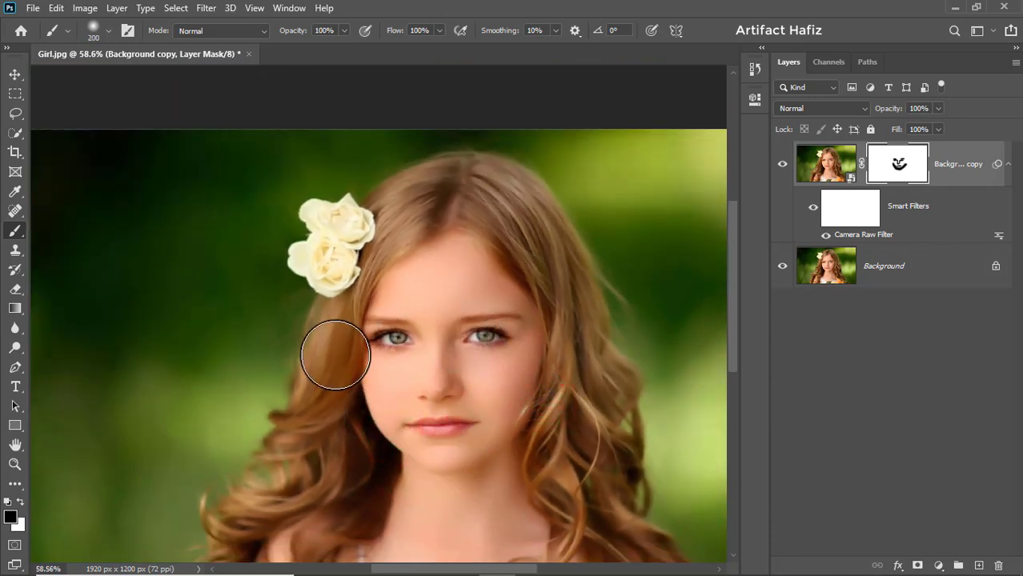
# Step: Enlarge the brush to about 175 px and paint black on the mask over the hair and whole face
pyautogui.press(']')
pyautogui.press(']')
pyautogui.press(']')
pyautogui.moveTo(333, 331)
pyautogui.mouseDown()
pyautogui.moveTo(462, 197)
pyautogui.moveTo(427, 178)
pyautogui.mouseUp()
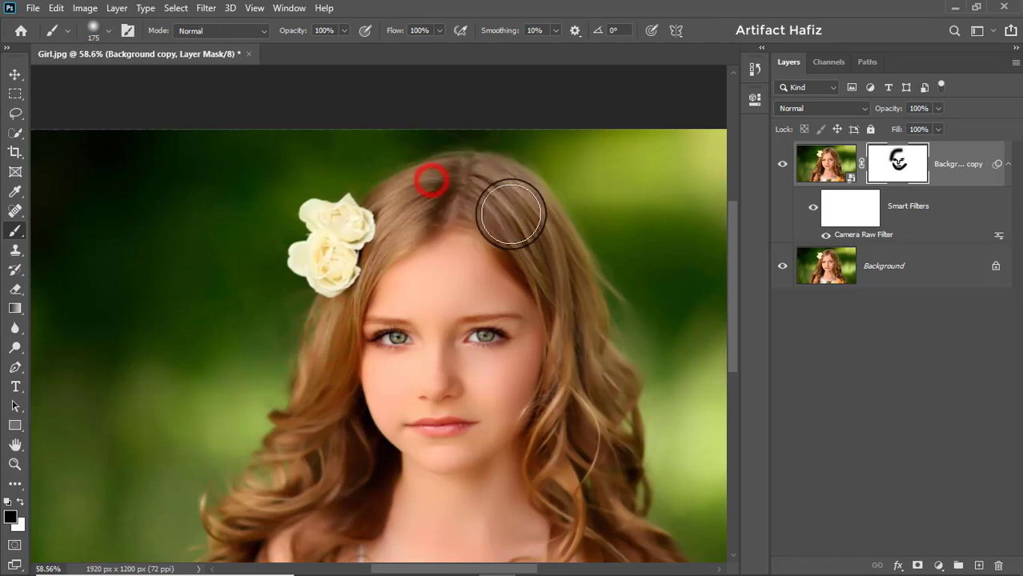
pyautogui.moveTo(518, 216); pyautogui.dragTo(592, 370)
pyautogui.moveTo(612, 519)
pyautogui.mouseDown()
pyautogui.moveTo(570, 304)
pyautogui.moveTo(599, 384)
pyautogui.moveTo(564, 232)
pyautogui.moveTo(586, 386)
pyautogui.moveTo(646, 444)
pyautogui.moveTo(587, 430)
pyautogui.mouseUp()
pyautogui.moveTo(587, 432)
pyautogui.mouseDown()
pyautogui.moveTo(582, 461)
pyautogui.moveTo(559, 434)
pyautogui.mouseUp()
pyautogui.moveTo(559, 434); pyautogui.dragTo(539, 446)
pyautogui.moveTo(538, 446)
pyautogui.mouseDown()
pyautogui.moveTo(289, 463)
pyautogui.moveTo(276, 435)
pyautogui.moveTo(280, 280)
pyautogui.moveTo(195, 395)
pyautogui.mouseUp()
pyautogui.moveTo(190, 438)
pyautogui.mouseDown()
pyautogui.moveTo(249, 255)
pyautogui.moveTo(280, 109)
pyautogui.mouseUp()
pyautogui.moveTo(263, 272)
pyautogui.mouseDown()
pyautogui.moveTo(256, 364)
pyautogui.moveTo(270, 498)
pyautogui.moveTo(241, 489)
pyautogui.mouseUp()
pyautogui.moveTo(240, 485); pyautogui.dragTo(239, 480)
pyautogui.moveTo(300, 215)
pyautogui.mouseDown()
pyautogui.moveTo(394, 164)
pyautogui.moveTo(515, 262)
pyautogui.moveTo(528, 344)
pyautogui.mouseUp()
pyautogui.moveTo(496, 461); pyautogui.dragTo(505, 352)
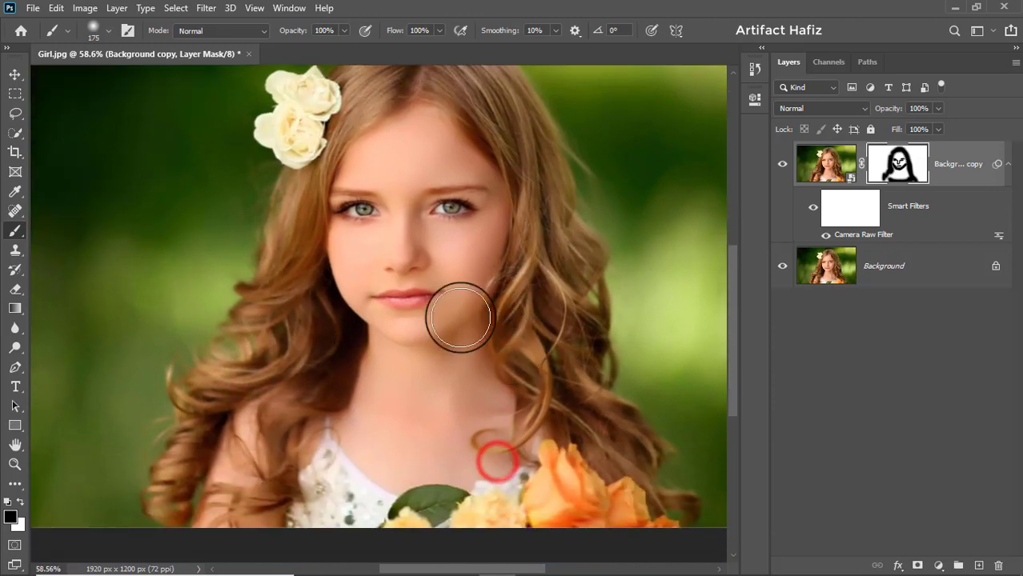
# Step: Extend the black mask painting over the forehead, neck and chest
pyautogui.moveTo(364, 153)
pyautogui.mouseDown()
pyautogui.moveTo(448, 148)
pyautogui.moveTo(406, 212)
pyautogui.moveTo(357, 163)
pyautogui.moveTo(378, 110)
pyautogui.moveTo(396, 102)
pyautogui.mouseUp()
pyautogui.moveTo(464, 126)
pyautogui.mouseDown()
pyautogui.moveTo(514, 200)
pyautogui.moveTo(500, 224)
pyautogui.mouseUp()
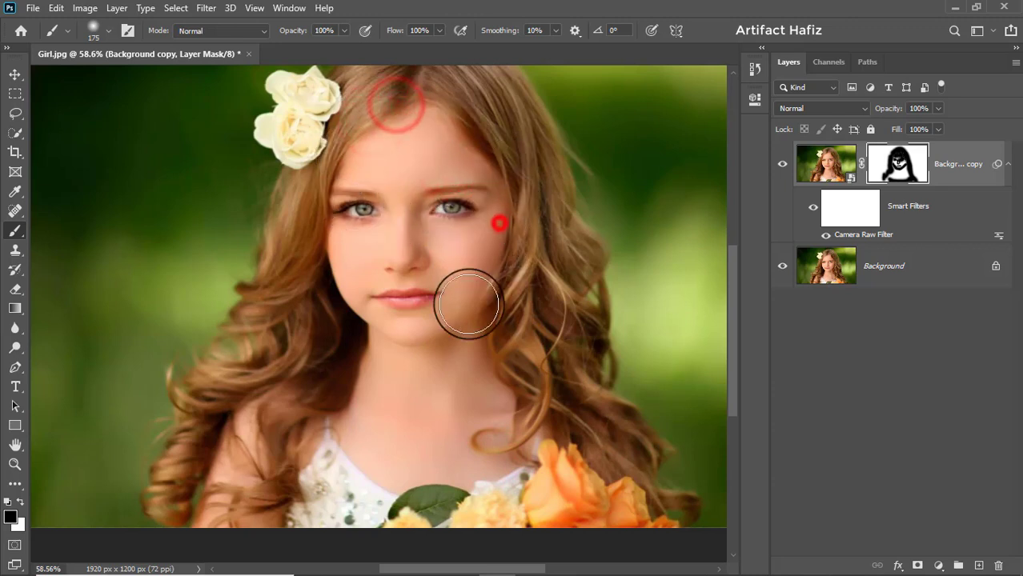
pyautogui.moveTo(381, 369)
pyautogui.mouseDown()
pyautogui.moveTo(335, 390)
pyautogui.moveTo(331, 411)
pyautogui.mouseUp()
pyautogui.moveTo(524, 483)
pyautogui.mouseDown()
pyautogui.moveTo(316, 475)
pyautogui.moveTo(535, 509)
pyautogui.mouseUp()
pyautogui.moveTo(509, 495); pyautogui.dragTo(411, 487)
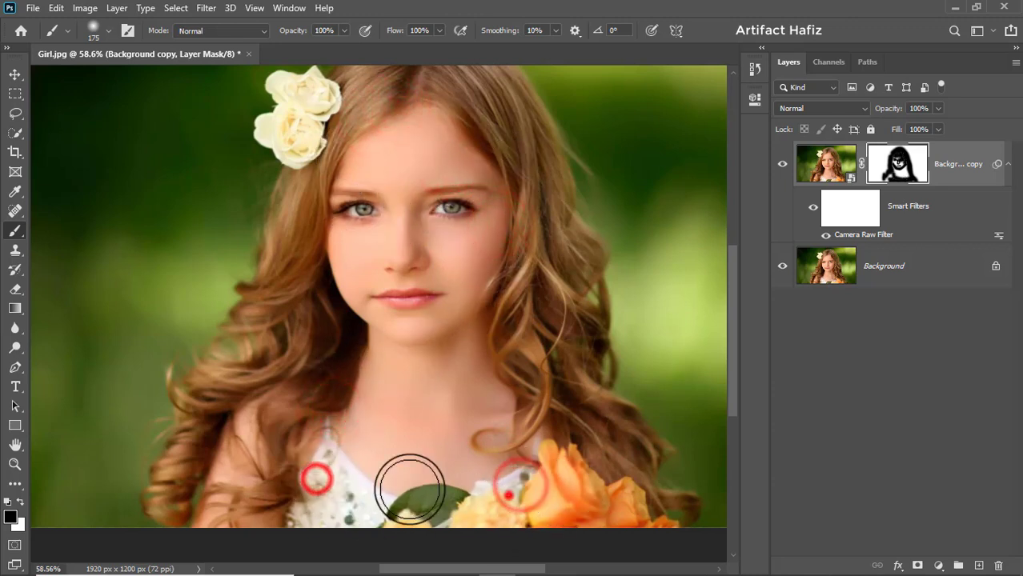
# Step: Toggle the Background copy layer's visibility to compare the masked effect with the original
pyautogui.scroll(-4, 499, 446)
pyautogui.scroll(1, 498, 439)
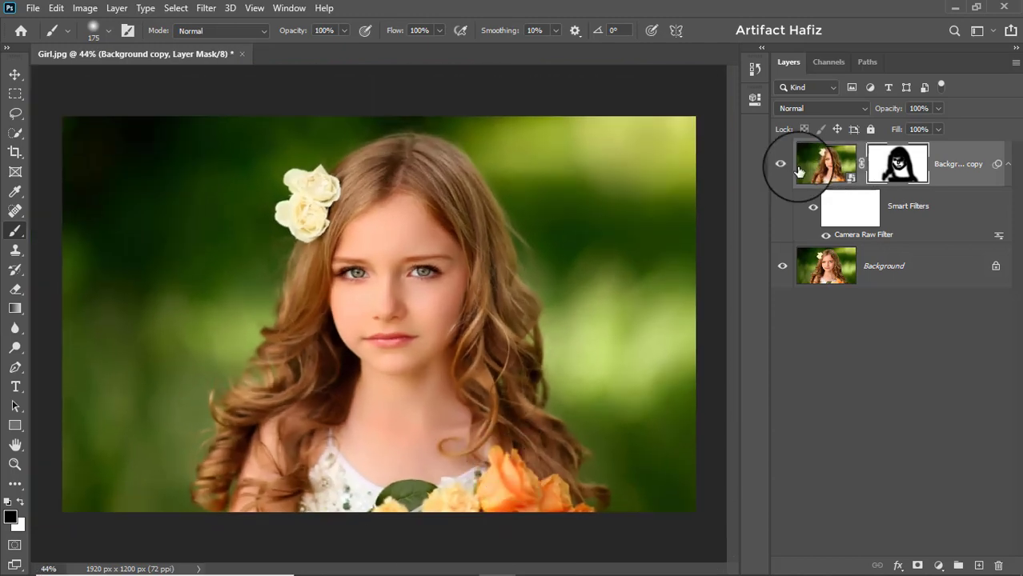
pyautogui.scroll(1, 638, 201)
pyautogui.scroll(-1, 666, 205)
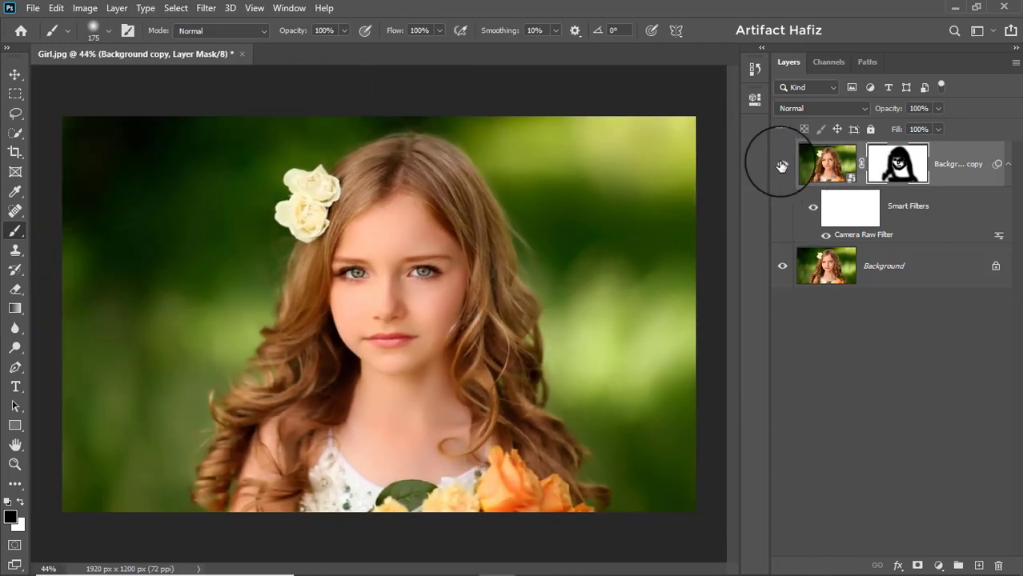
pyautogui.click(782, 165)
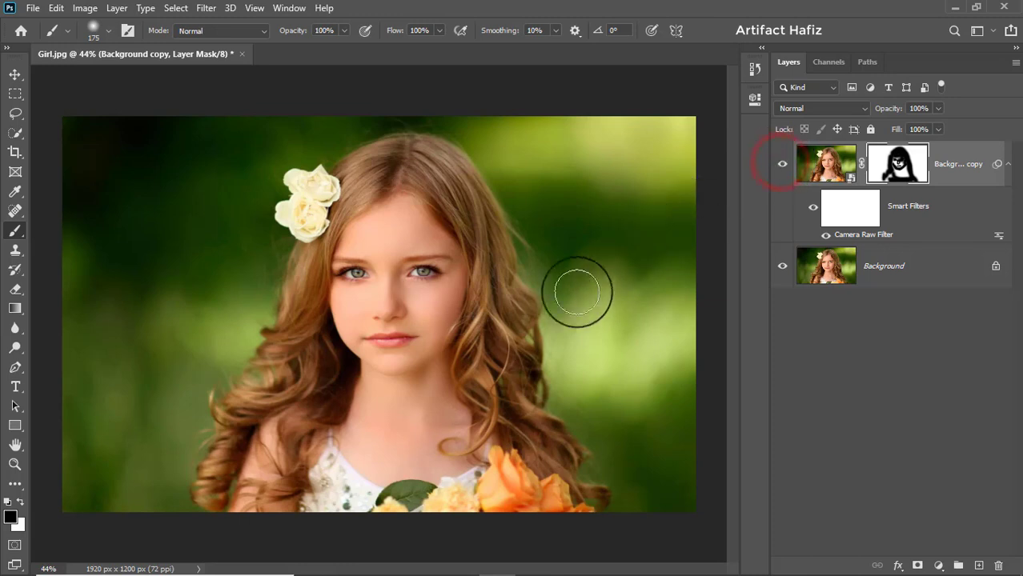
# Step: Add a Color Lookup adjustment layer using the Crisp_Warm.look 3DLUT file
pyautogui.click(959, 164)
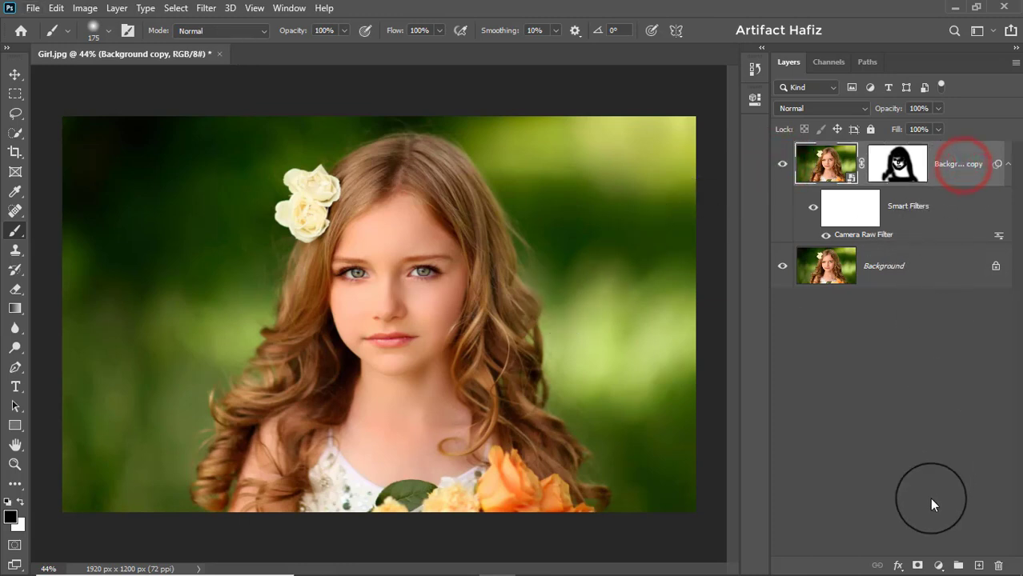
pyautogui.click(936, 565)
pyautogui.click(946, 485)
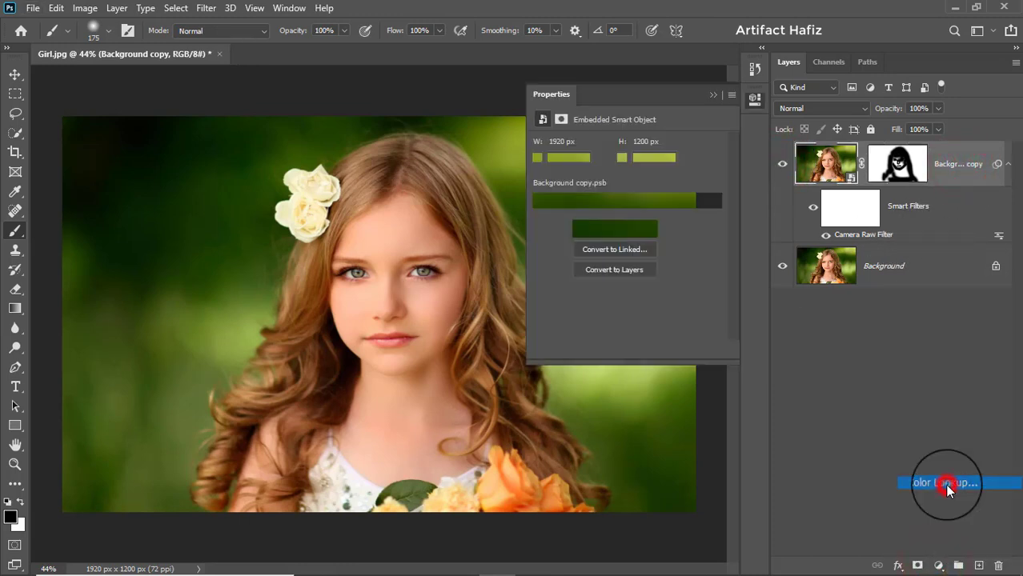
pyautogui.click(611, 148)
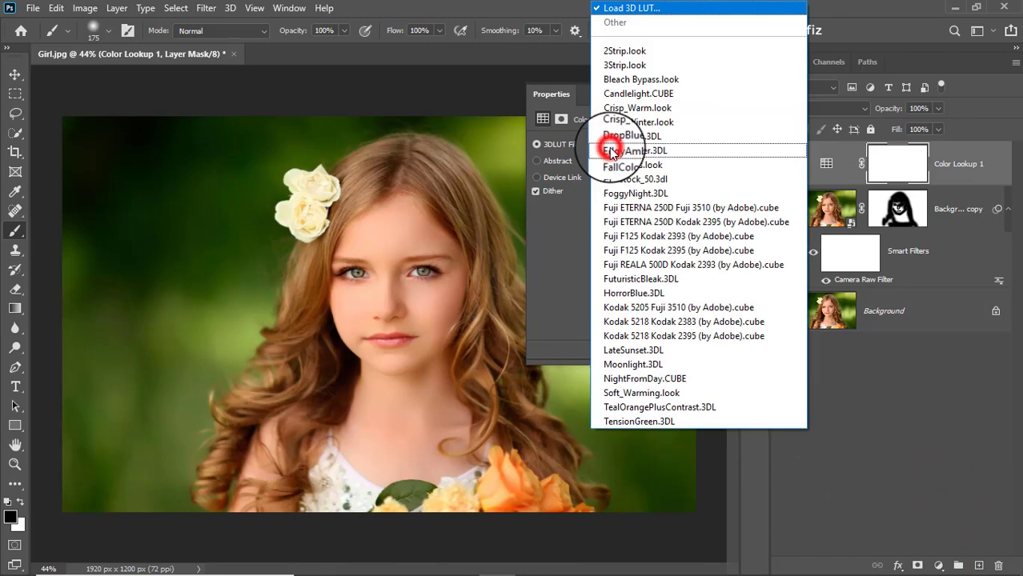
pyautogui.click(644, 112)
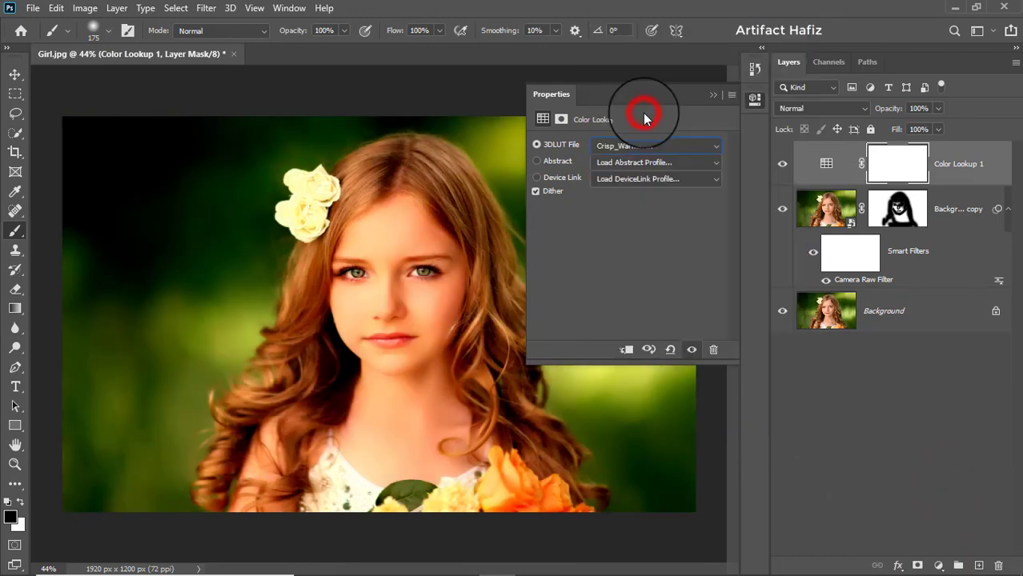
# Step: Set the Color Lookup layer's blend mode to Luminosity
pyautogui.click(710, 96)
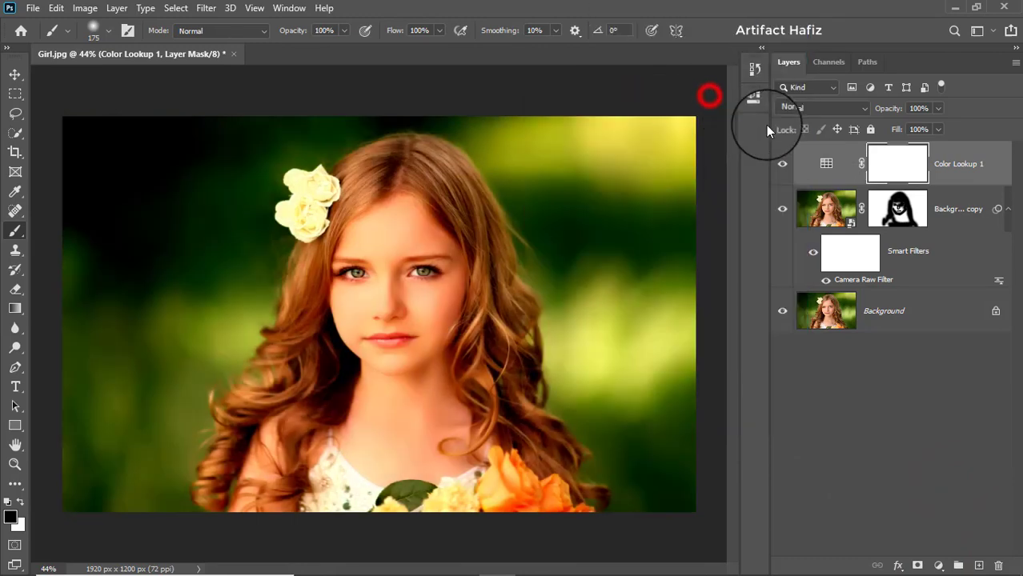
pyautogui.click(790, 109)
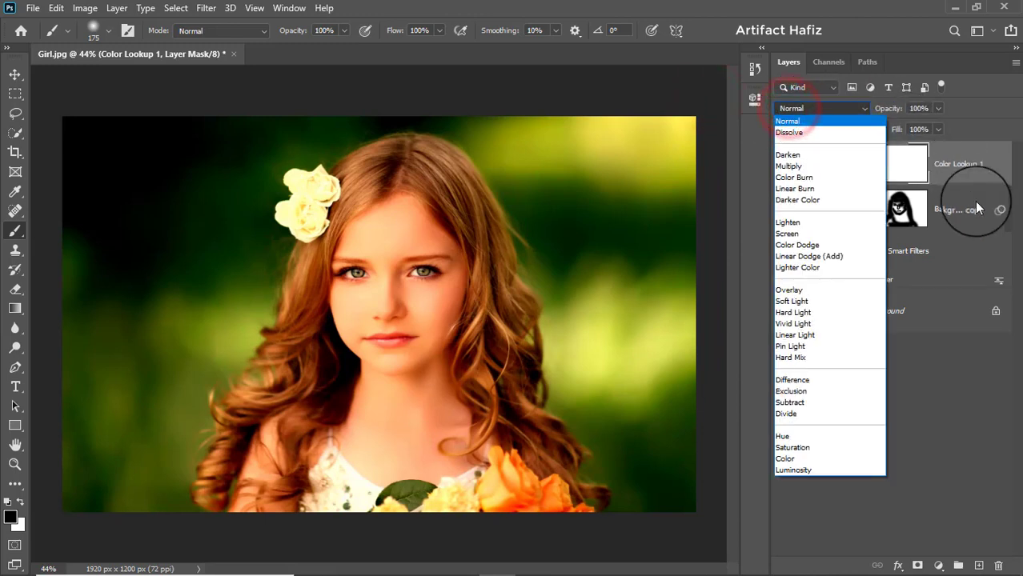
pyautogui.click(816, 471)
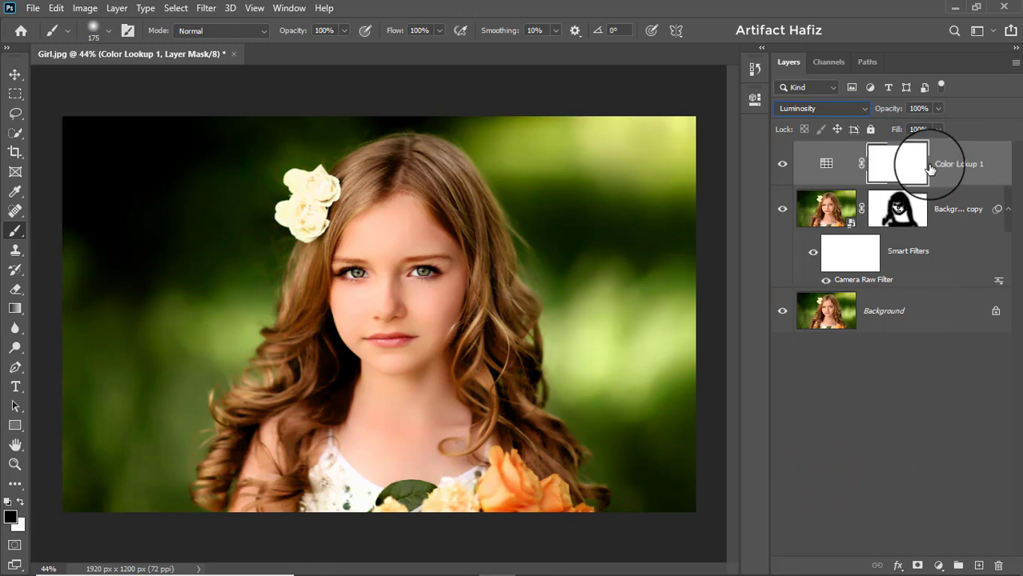
# Step: Invert the Color Lookup layer mask to black and switch the foreground colour to white
pyautogui.click(880, 166)
pyautogui.hotkey('ctrl', 'i')
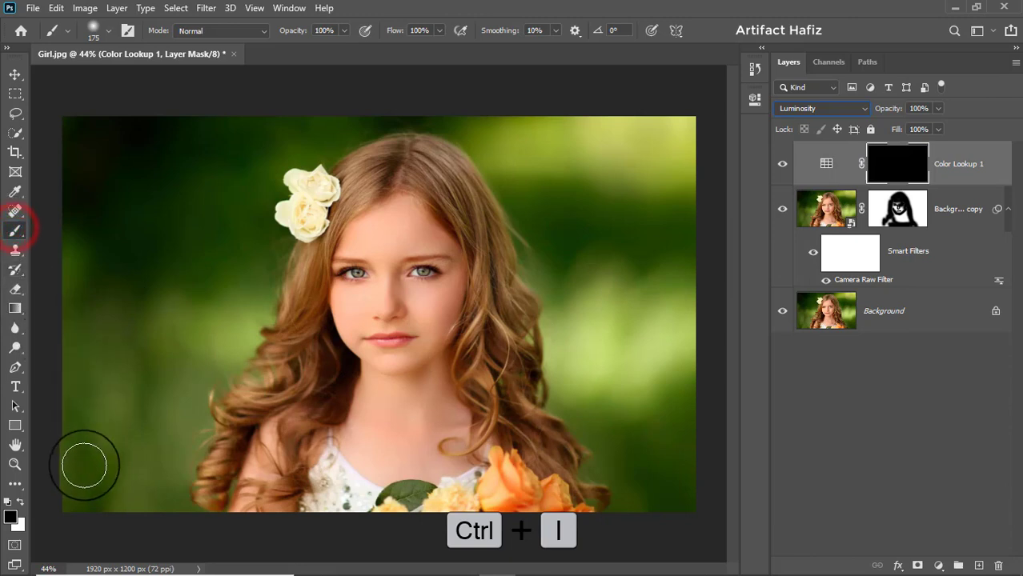
pyautogui.click(20, 502)
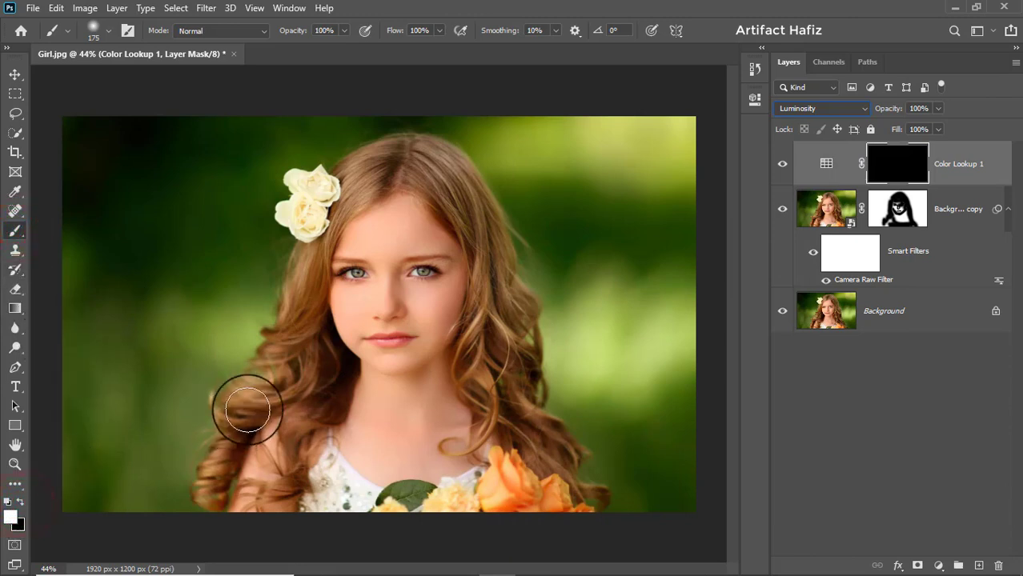
pyautogui.moveTo(246, 407); pyautogui.dragTo(354, 334)
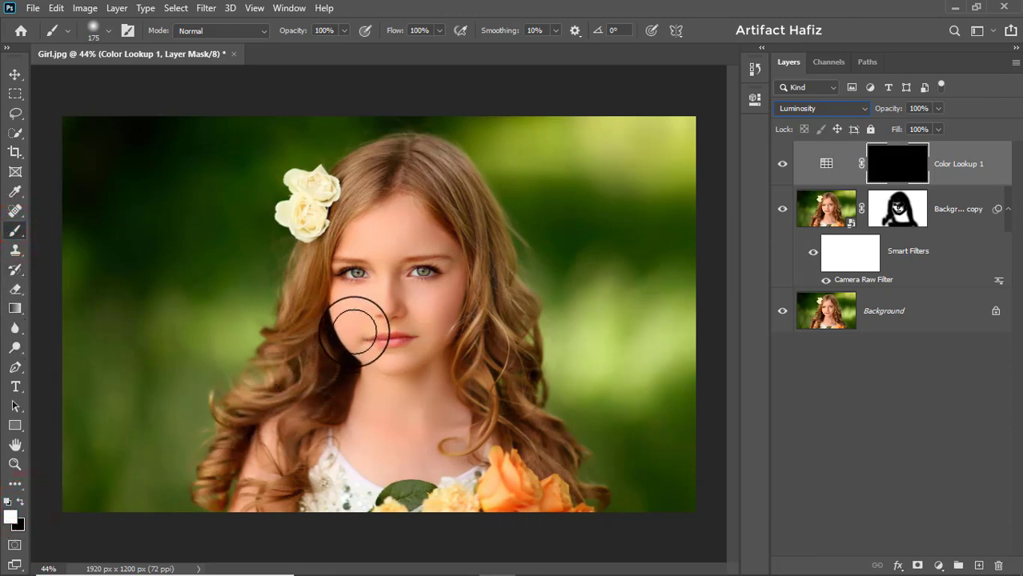
# Step: Lower the brush opacity to 48%, enlarge it to 500 px, and paint white on the Color Lookup mask over the face and neck
pyautogui.moveTo(342, 47)
pyautogui.mouseDown()
pyautogui.moveTo(299, 51)
pyautogui.moveTo(310, 49)
pyautogui.mouseUp()
pyautogui.click(384, 3)
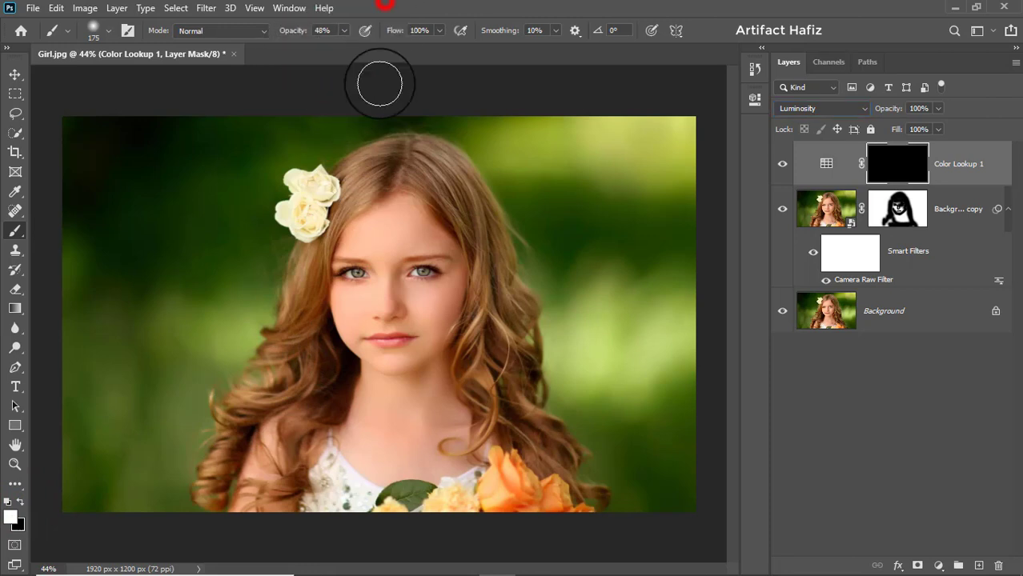
pyautogui.moveTo(358, 198); pyautogui.dragTo(339, 240)
pyautogui.press(']')
pyautogui.press(']')
pyautogui.press(']')
pyautogui.press(']')
pyautogui.press(']')
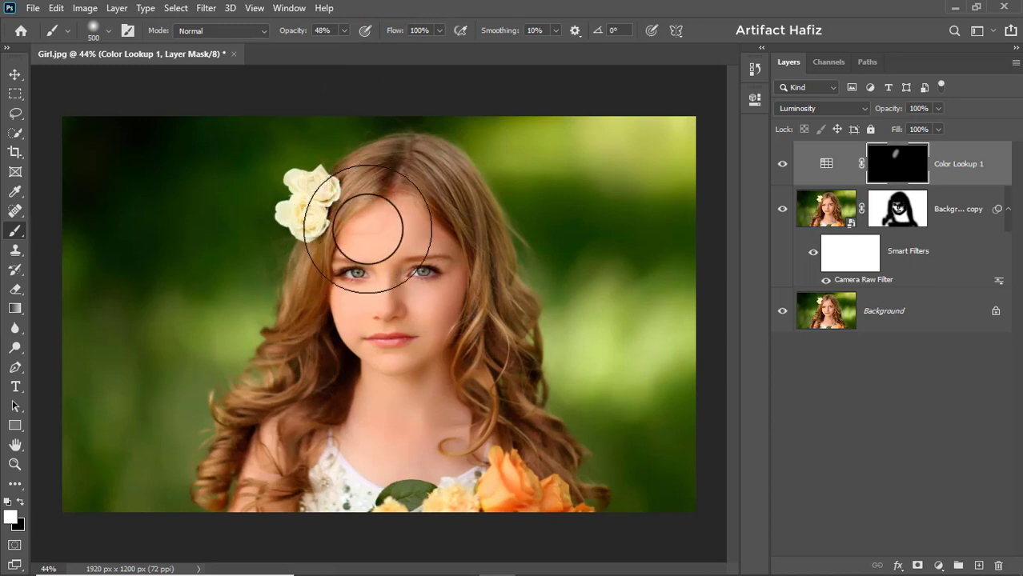
pyautogui.moveTo(383, 212); pyautogui.dragTo(364, 326)
pyautogui.moveTo(420, 221)
pyautogui.mouseDown()
pyautogui.moveTo(409, 389)
pyautogui.moveTo(370, 338)
pyautogui.mouseUp()
pyautogui.moveTo(345, 370)
pyautogui.mouseDown()
pyautogui.moveTo(338, 395)
pyautogui.moveTo(415, 384)
pyautogui.mouseUp()
pyautogui.moveTo(387, 416)
pyautogui.mouseDown()
pyautogui.moveTo(482, 393)
pyautogui.moveTo(426, 257)
pyautogui.moveTo(385, 274)
pyautogui.moveTo(416, 271)
pyautogui.moveTo(381, 241)
pyautogui.mouseUp()
pyautogui.moveTo(365, 245)
pyautogui.mouseDown()
pyautogui.moveTo(349, 302)
pyautogui.moveTo(403, 318)
pyautogui.mouseUp()
pyautogui.moveTo(434, 278); pyautogui.dragTo(436, 405)
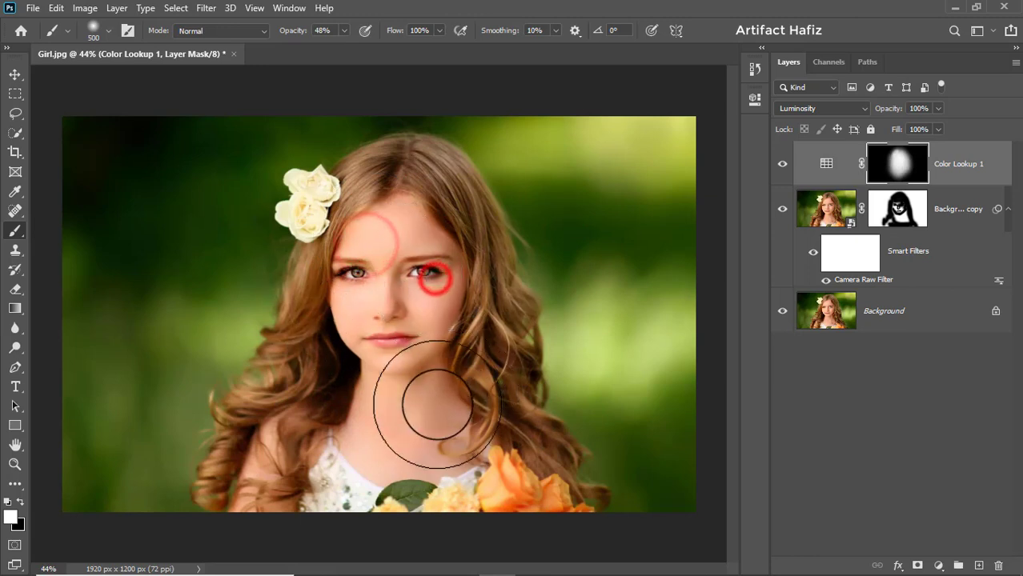
# Step: Toggle the Color Lookup layer's visibility to compare before and after
pyautogui.click(783, 165)
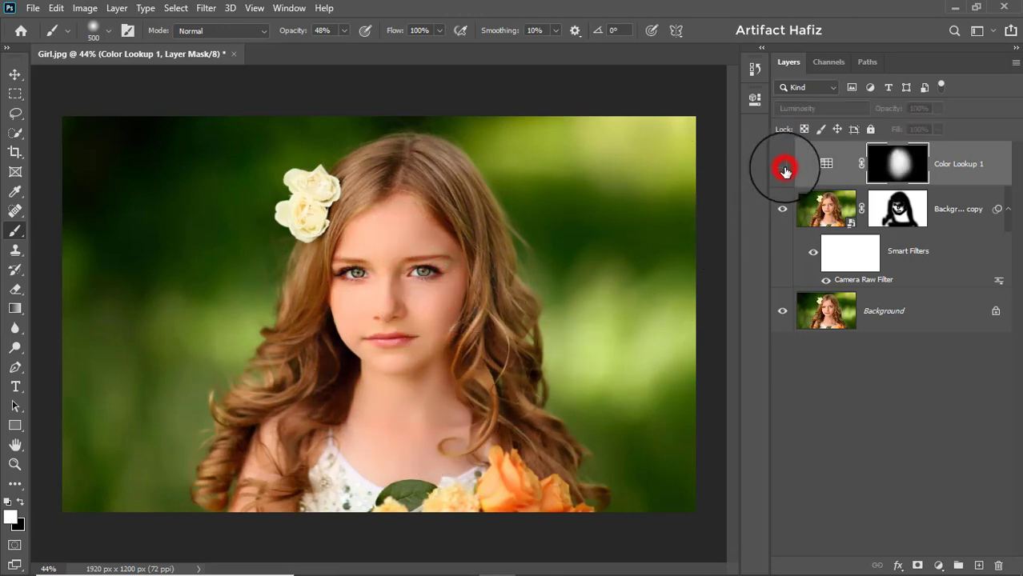
pyautogui.click(784, 166)
pyautogui.click(947, 164)
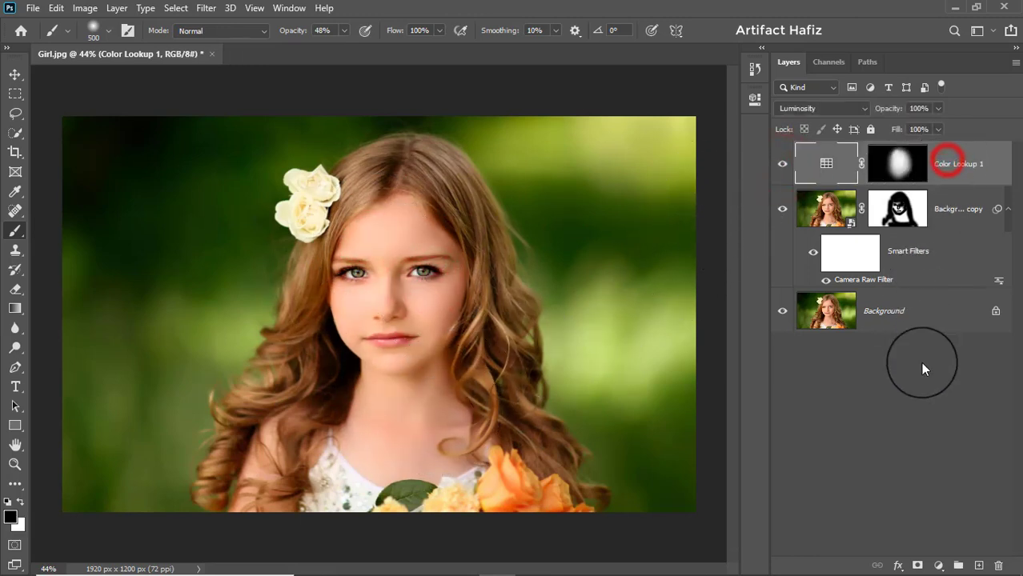
# Step: Add a Curves adjustment layer and bend the RGB curve into a gentle contrast curve with midtone and highlight points
pyautogui.click(939, 566)
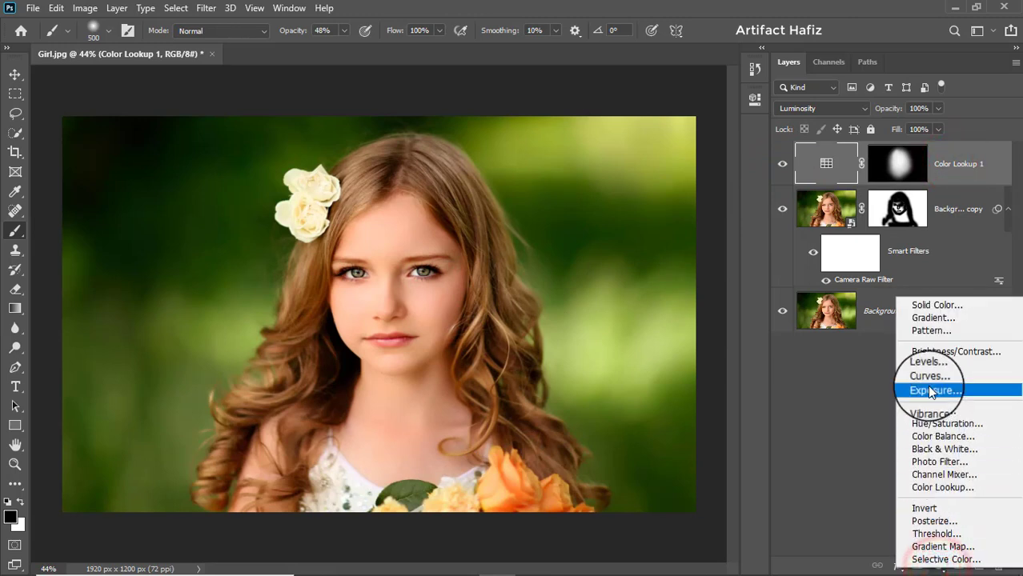
pyautogui.click(929, 378)
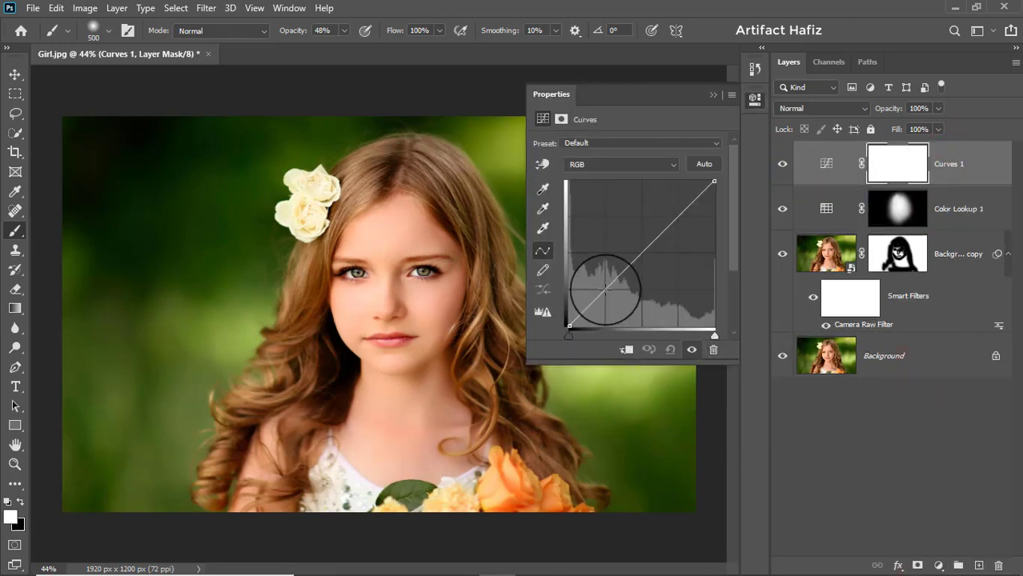
pyautogui.moveTo(605, 289); pyautogui.dragTo(608, 293)
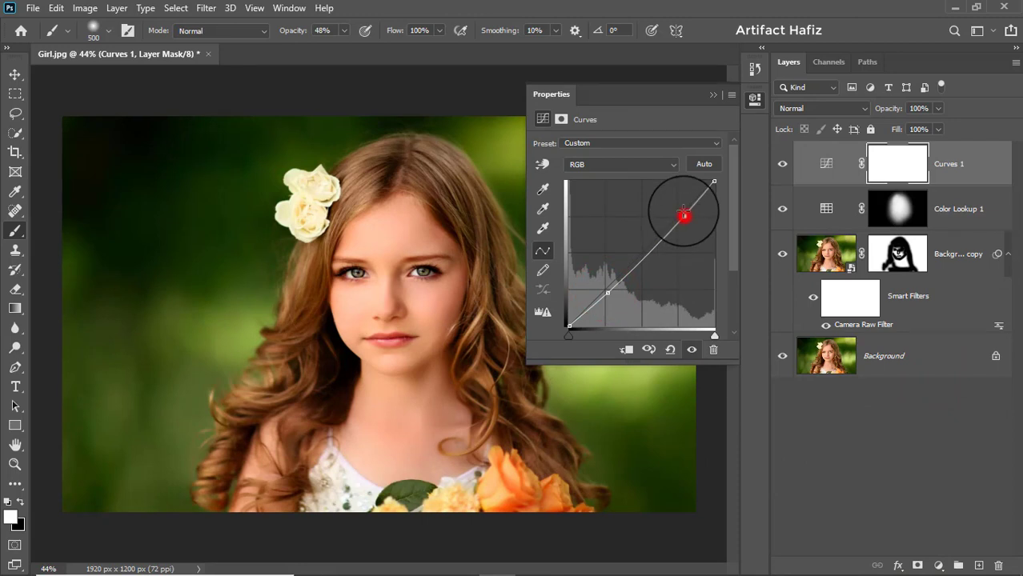
pyautogui.moveTo(681, 209); pyautogui.dragTo(686, 214)
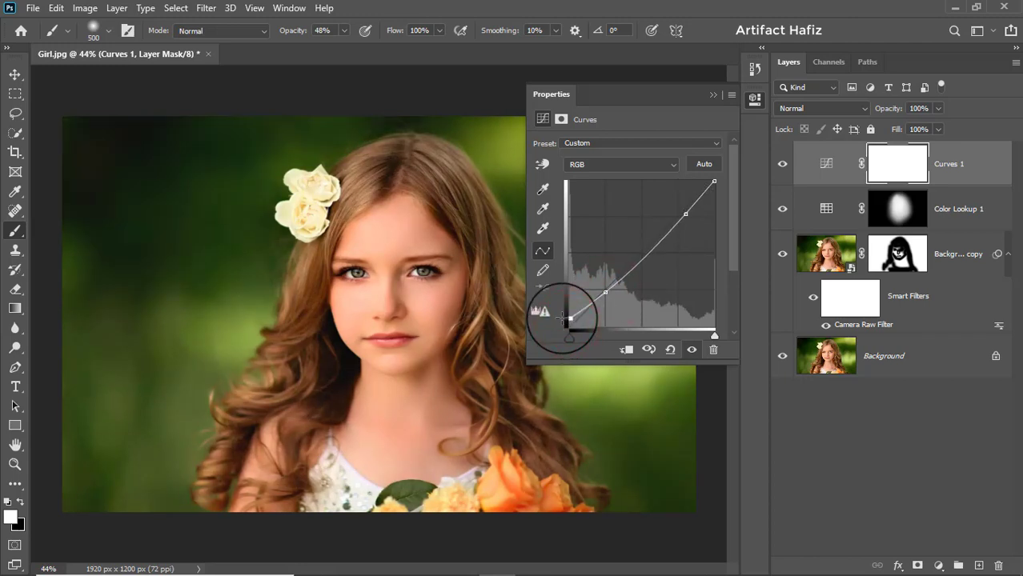
pyautogui.click(709, 96)
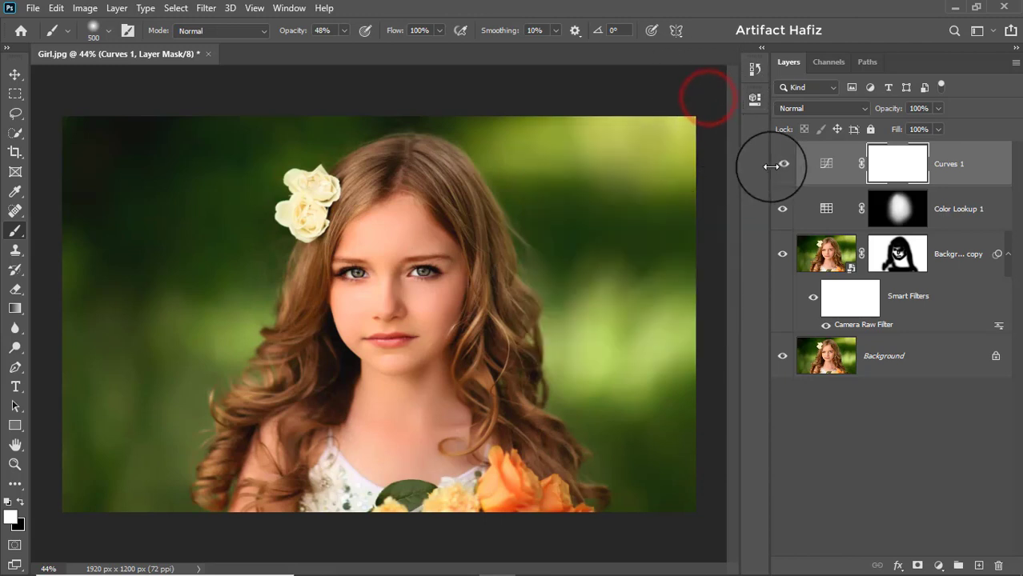
# Step: Set the Curves layer's blend mode to Luminosity and toggle its visibility to compare before and after
pyautogui.click(783, 164)
pyautogui.click(782, 164)
pyautogui.click(809, 108)
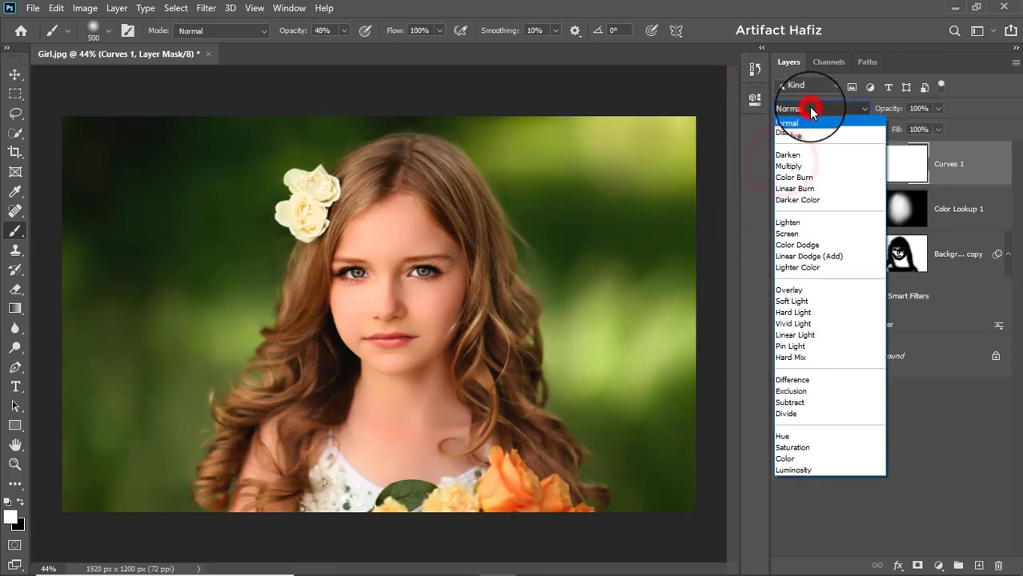
pyautogui.click(791, 469)
pyautogui.click(783, 165)
pyautogui.click(783, 165)
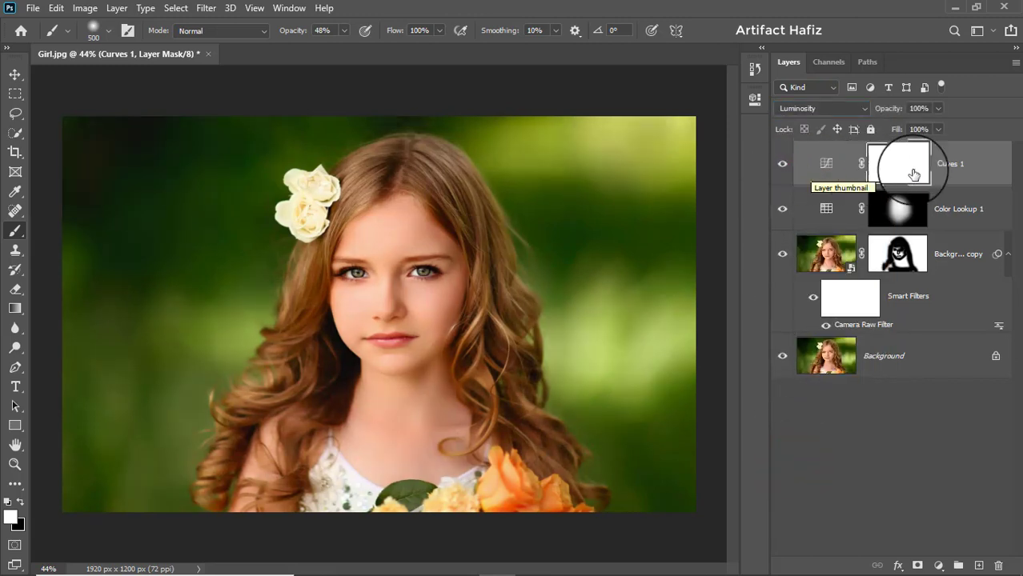
# Step: Add a Color Balance adjustment layer with midtones set to Cyan-Red -14, Magenta-Green -4 and Yellow-Blue -1
pyautogui.click(957, 164)
pyautogui.click(937, 563)
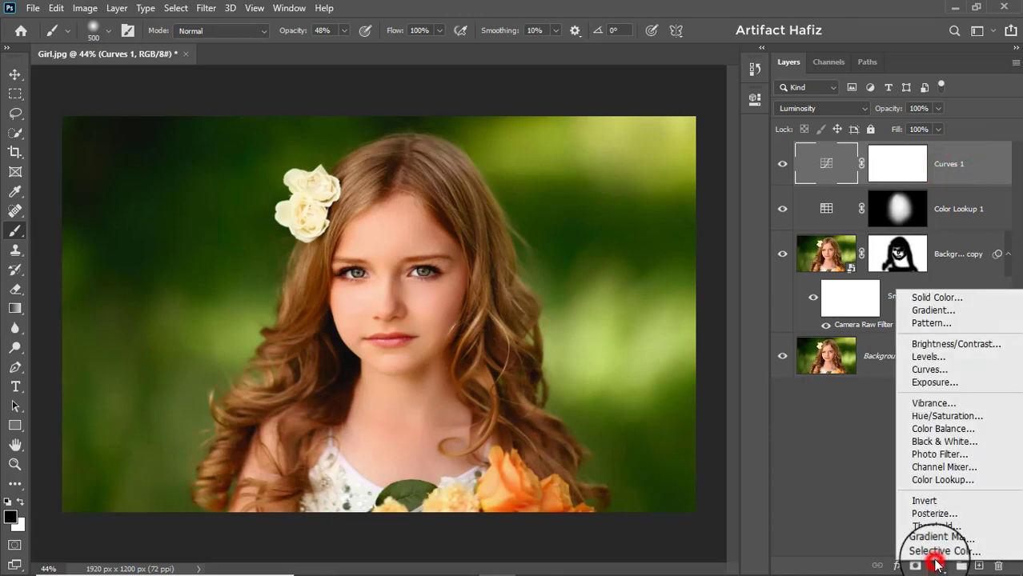
pyautogui.click(938, 431)
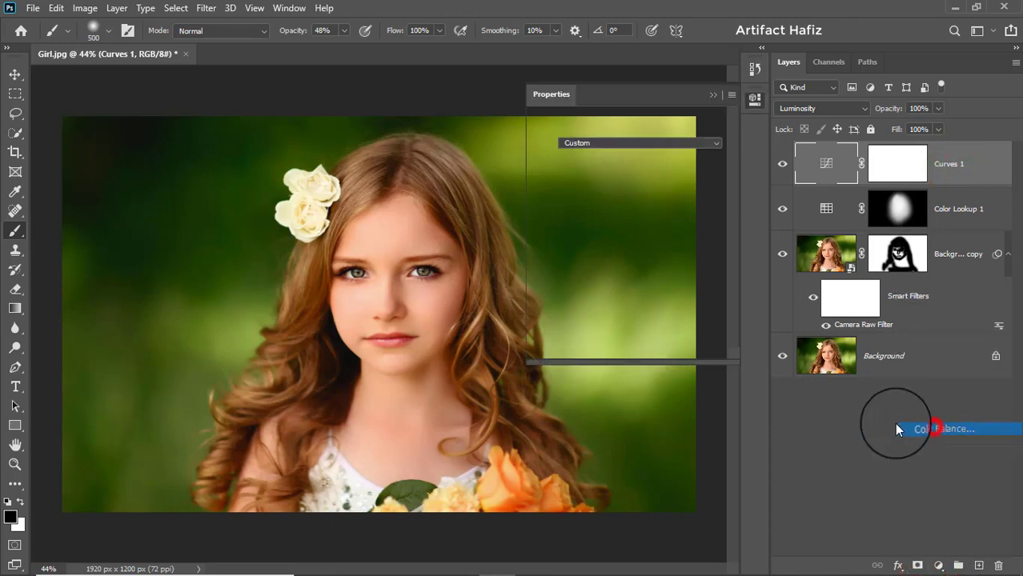
pyautogui.moveTo(603, 172); pyautogui.dragTo(608, 228)
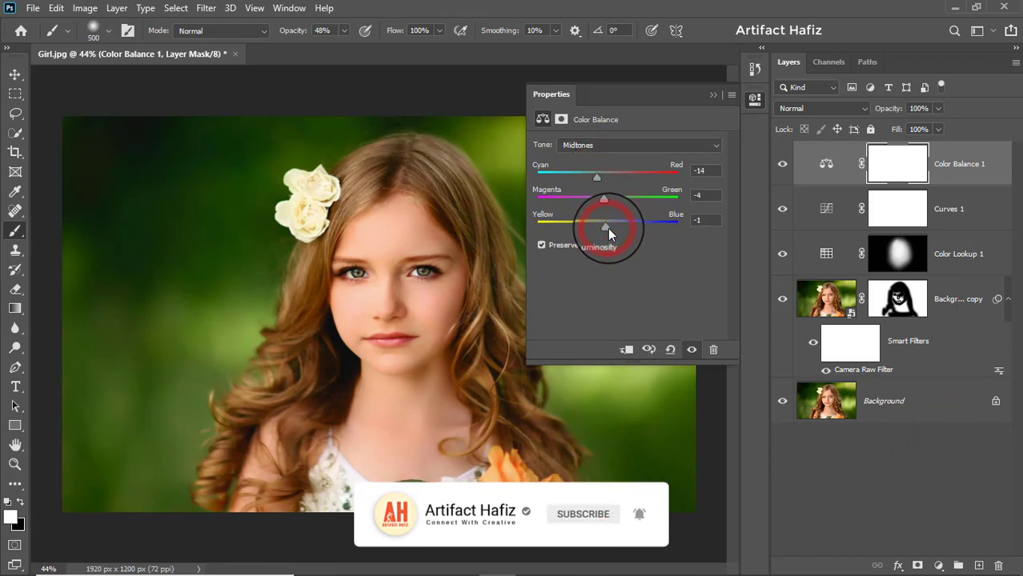
pyautogui.click(713, 95)
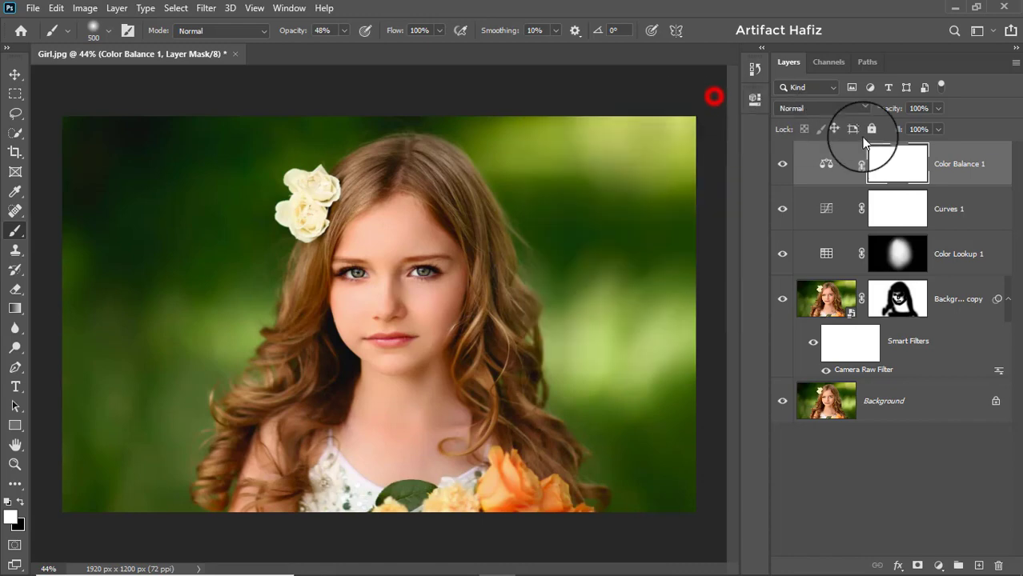
# Step: Stamp all visible layers into a new merged layer and convert it for smart filters
pyautogui.click(951, 164)
pyautogui.hotkey('ctrl', 'alt', 'shift', 'e')
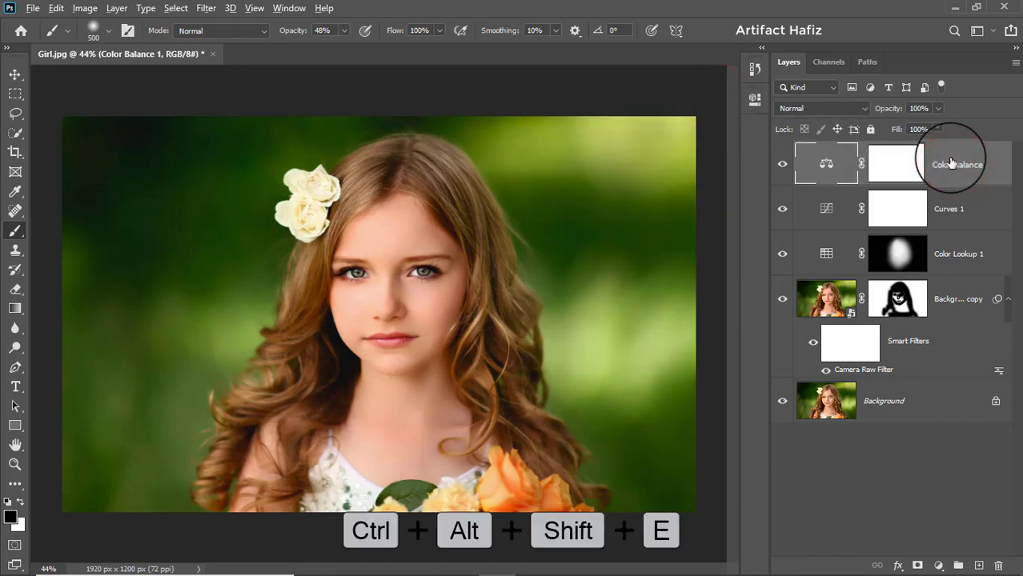
pyautogui.click(206, 8)
pyautogui.click(228, 44)
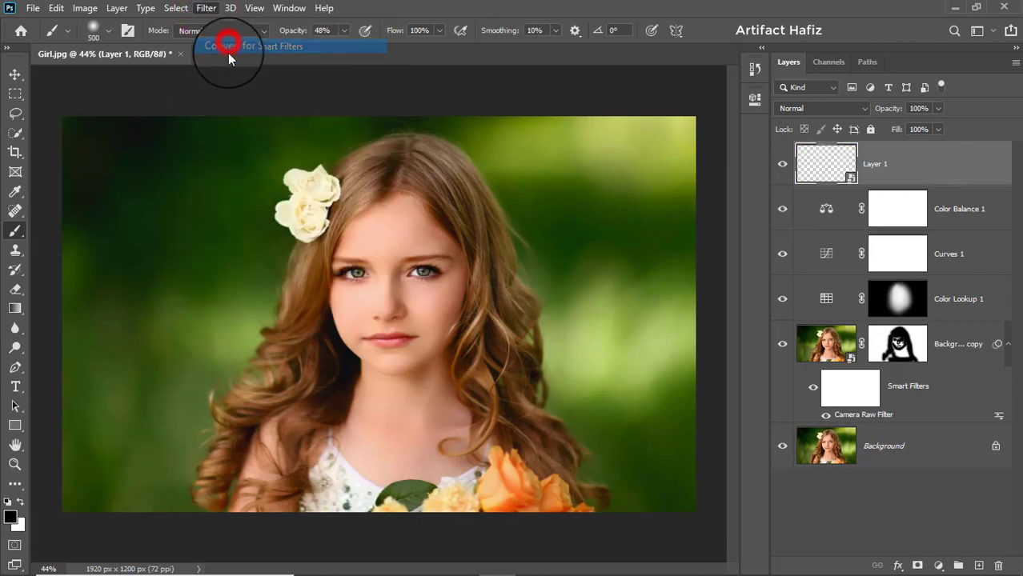
pyautogui.click(15, 74)
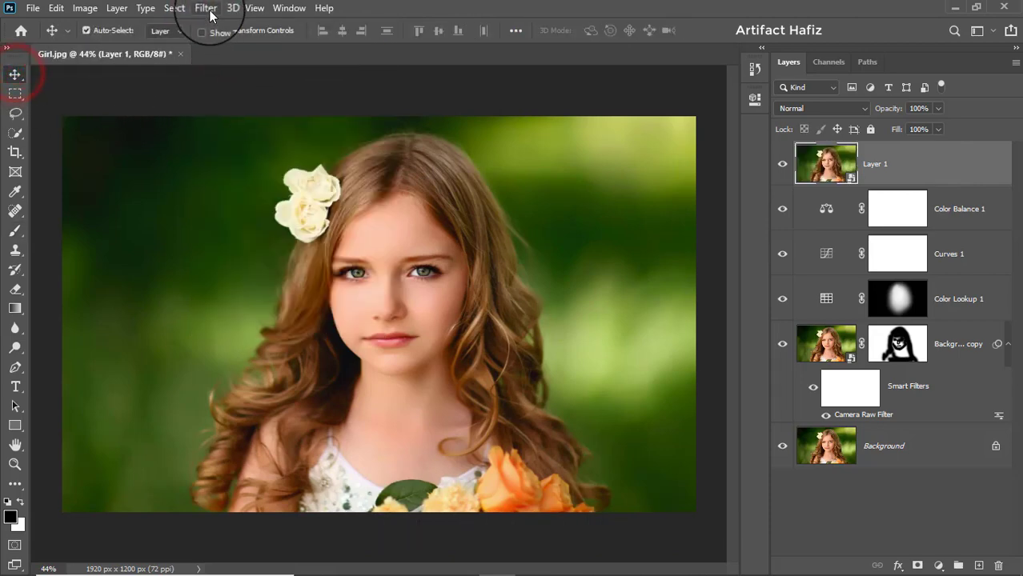
# Step: Apply a Camera Raw Filter to the stamped layer with Highlights -23, Shadows +65, Whites +33, Blacks -38 and Clarity +6
pyautogui.click(206, 9)
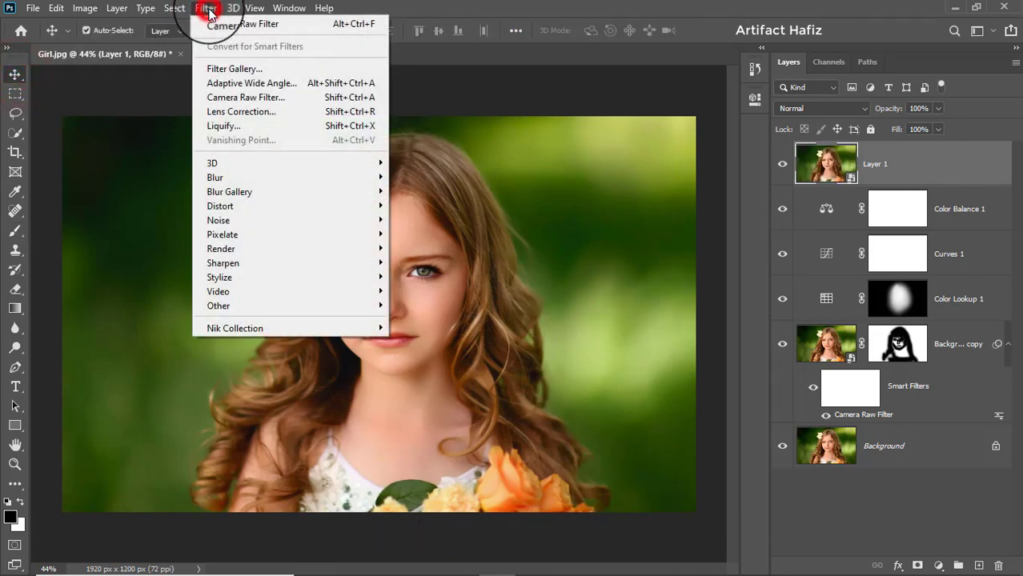
pyautogui.click(234, 97)
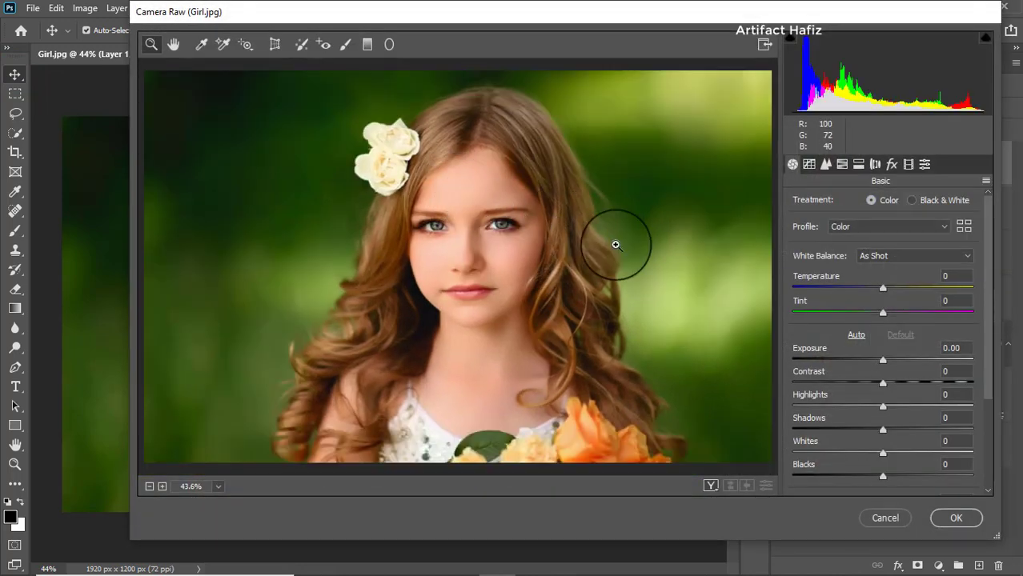
pyautogui.moveTo(597, 18); pyautogui.dragTo(523, 21)
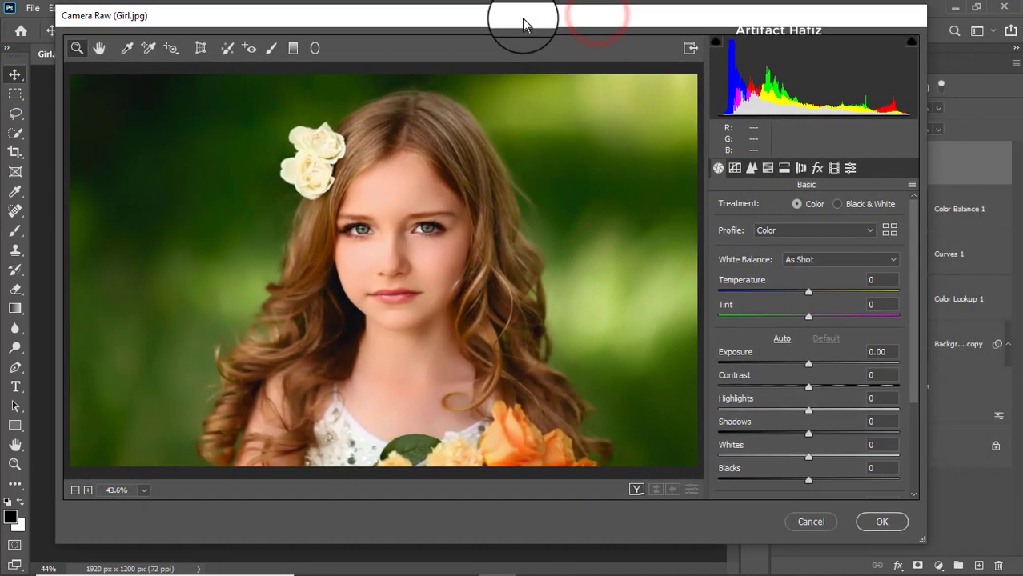
pyautogui.scroll(-1, 767, 364)
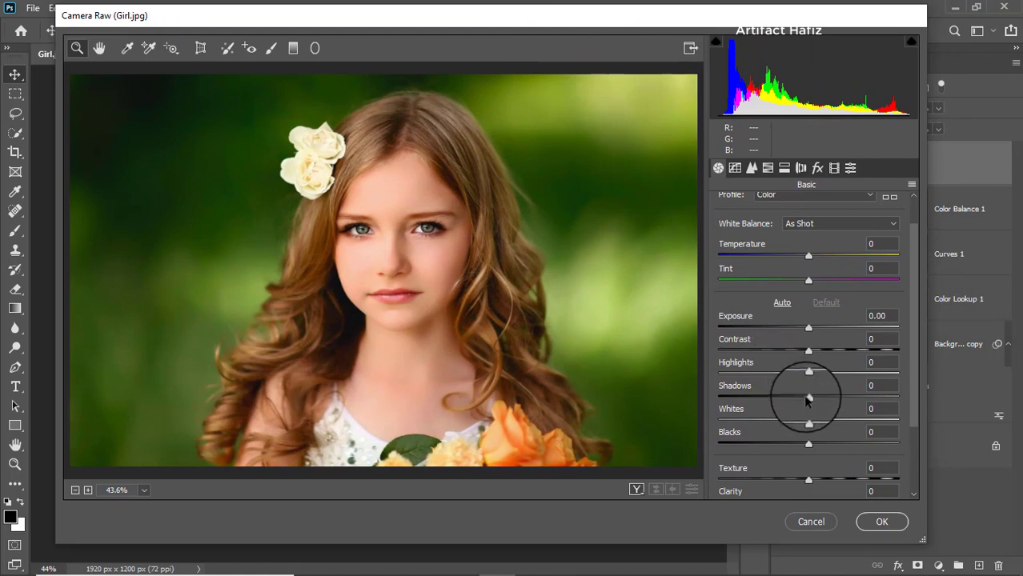
pyautogui.moveTo(828, 399); pyautogui.dragTo(869, 398)
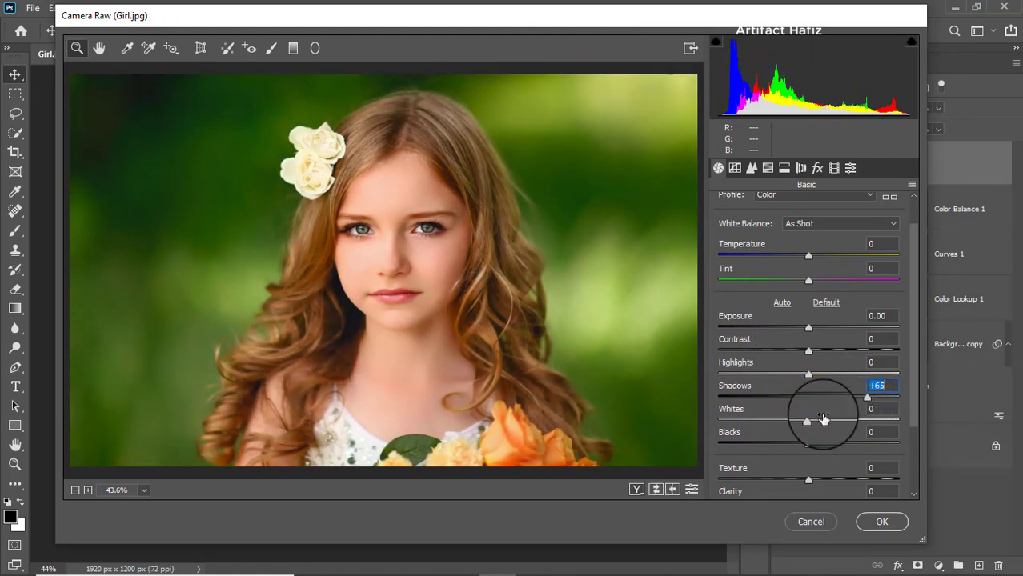
pyautogui.moveTo(809, 421); pyautogui.dragTo(838, 421)
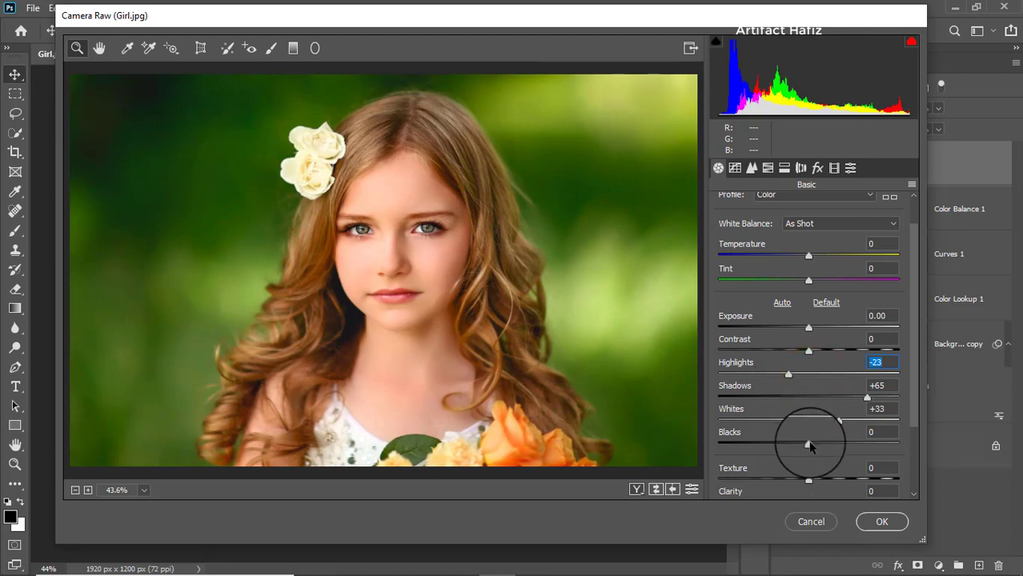
pyautogui.moveTo(811, 448); pyautogui.dragTo(771, 449)
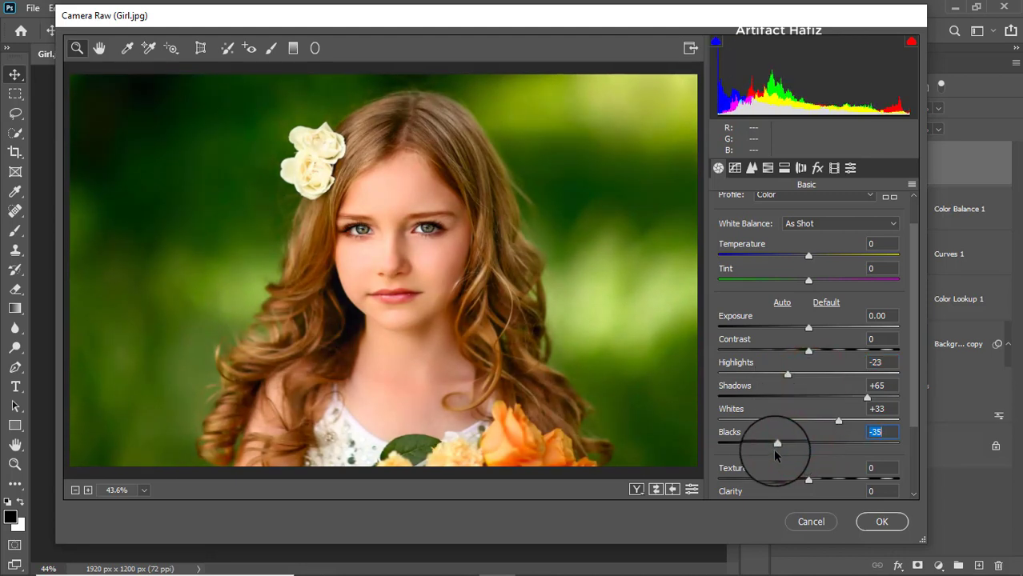
pyautogui.scroll(-3, 795, 462)
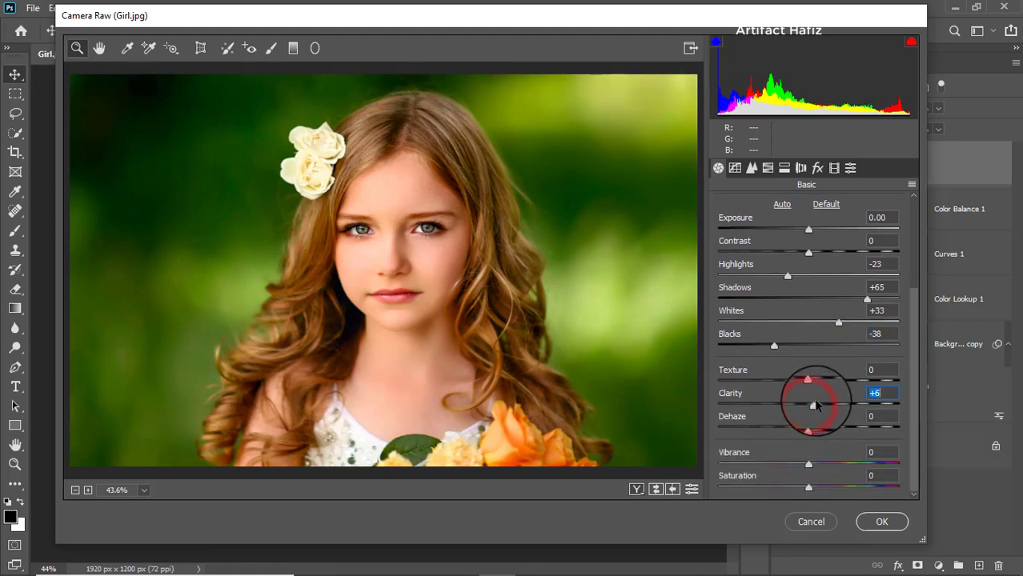
# Step: In HSL saturation, set Reds to +2, Oranges to -22, Yellows to -27 and Greens to -31
pyautogui.click(768, 168)
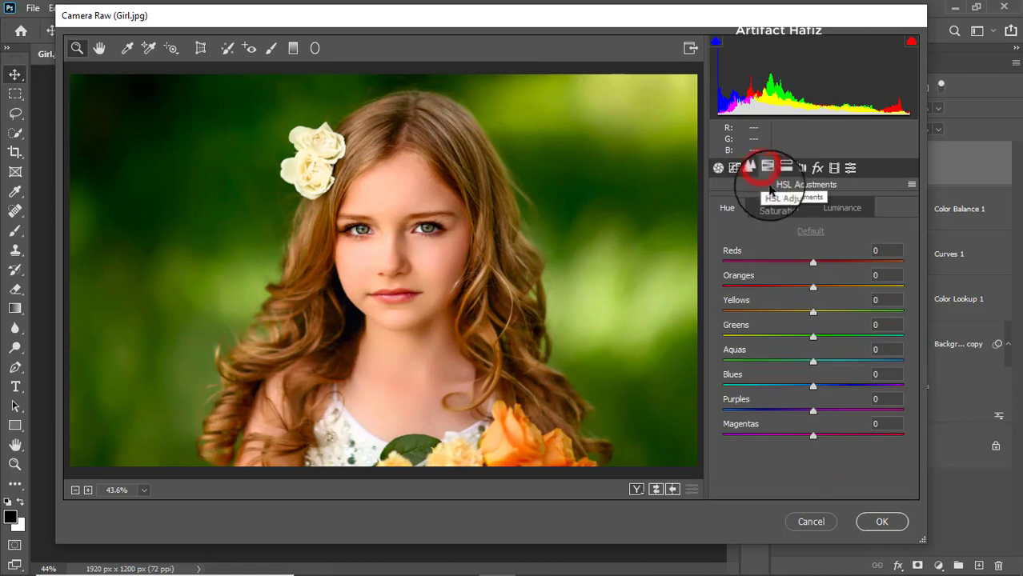
pyautogui.click(776, 209)
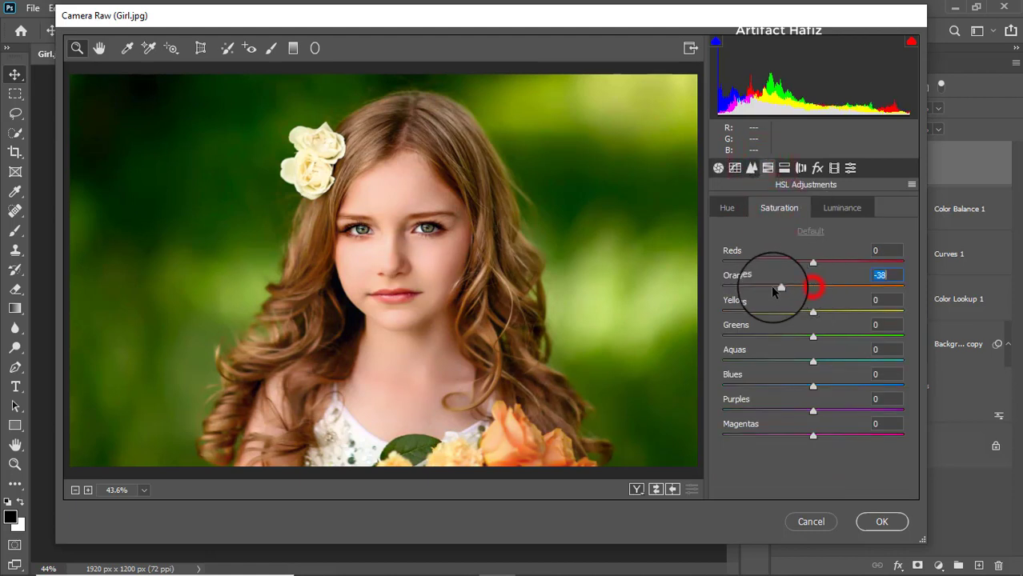
pyautogui.moveTo(775, 290); pyautogui.dragTo(818, 260)
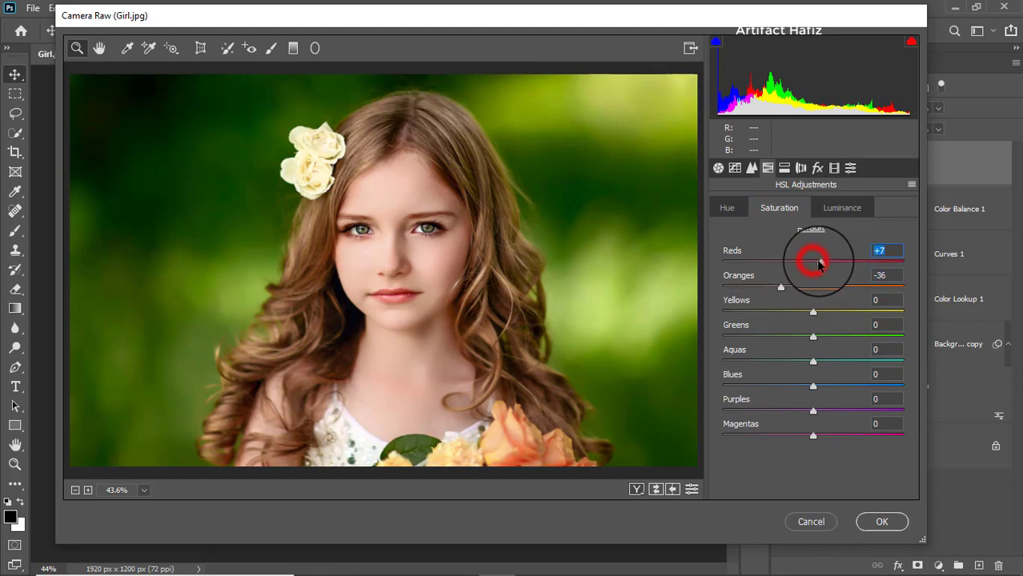
pyautogui.moveTo(780, 290); pyautogui.dragTo(787, 290)
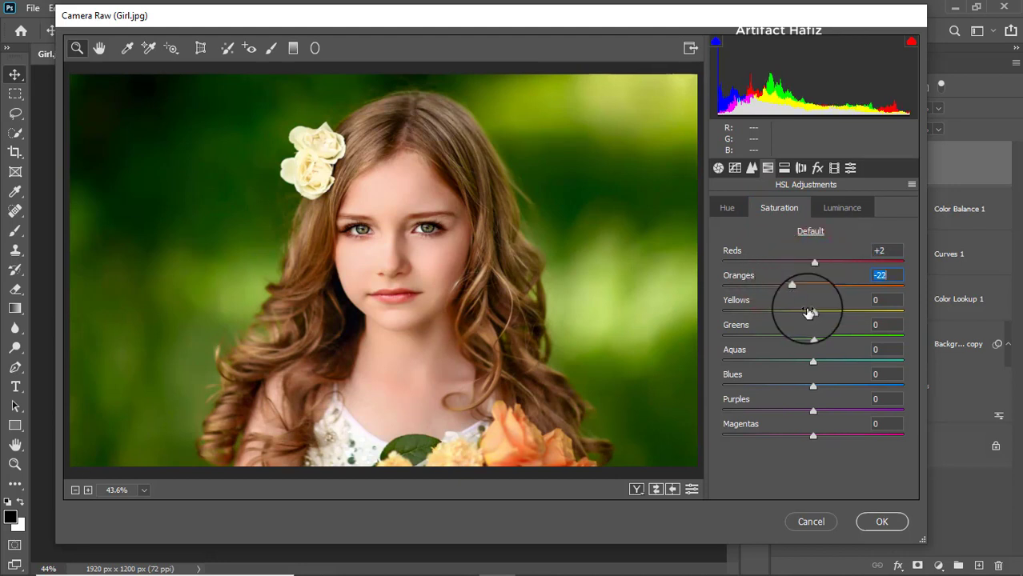
pyautogui.moveTo(814, 337); pyautogui.dragTo(785, 346)
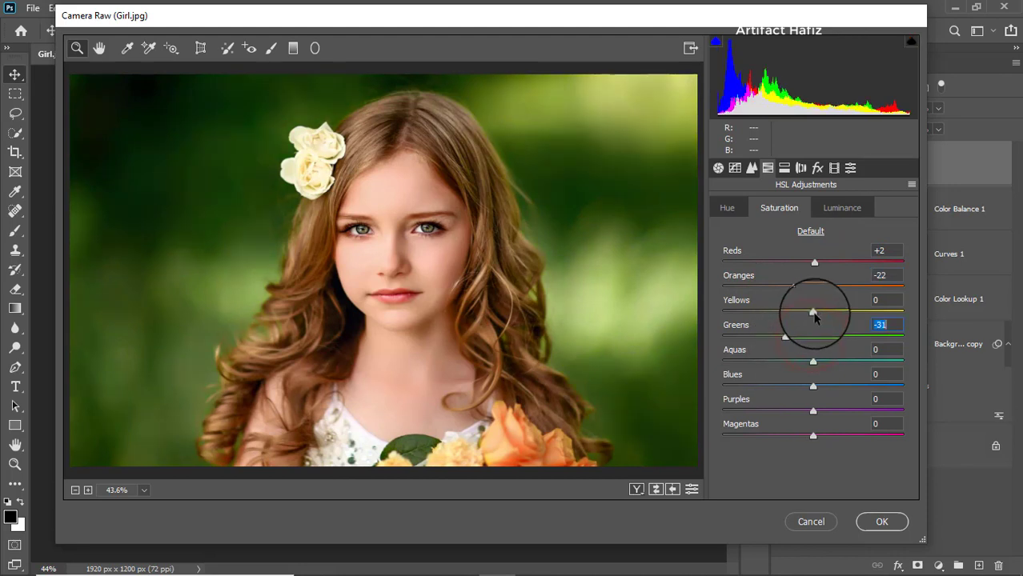
pyautogui.moveTo(814, 313); pyautogui.dragTo(789, 313)
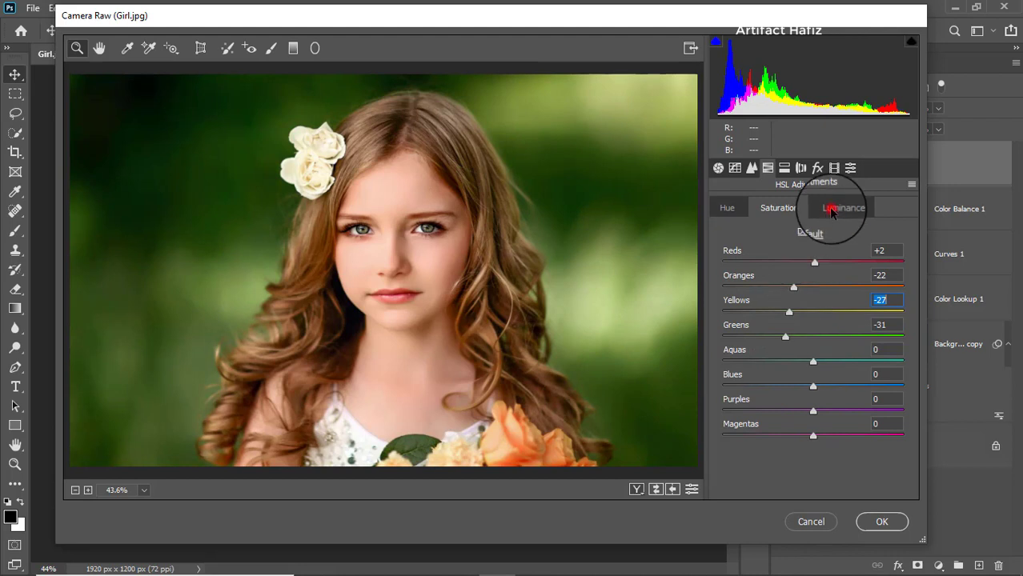
# Step: Set HSL luminance of Yellows to -25 and Greens to -51, and hue of Aquas +21 and Blues -30
pyautogui.click(831, 210)
pyautogui.moveTo(813, 311); pyautogui.dragTo(753, 342)
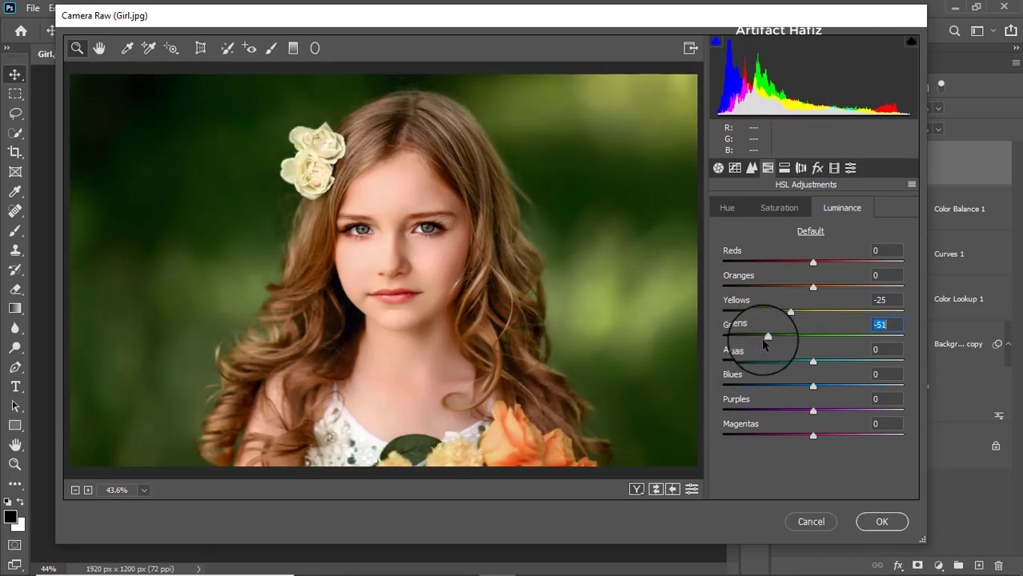
pyautogui.click(727, 209)
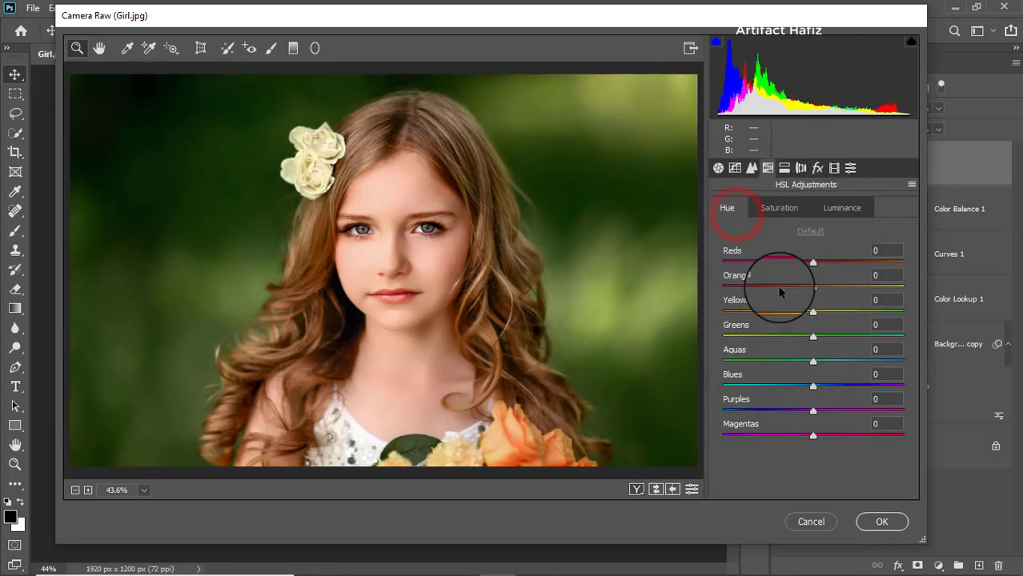
pyautogui.click(811, 363)
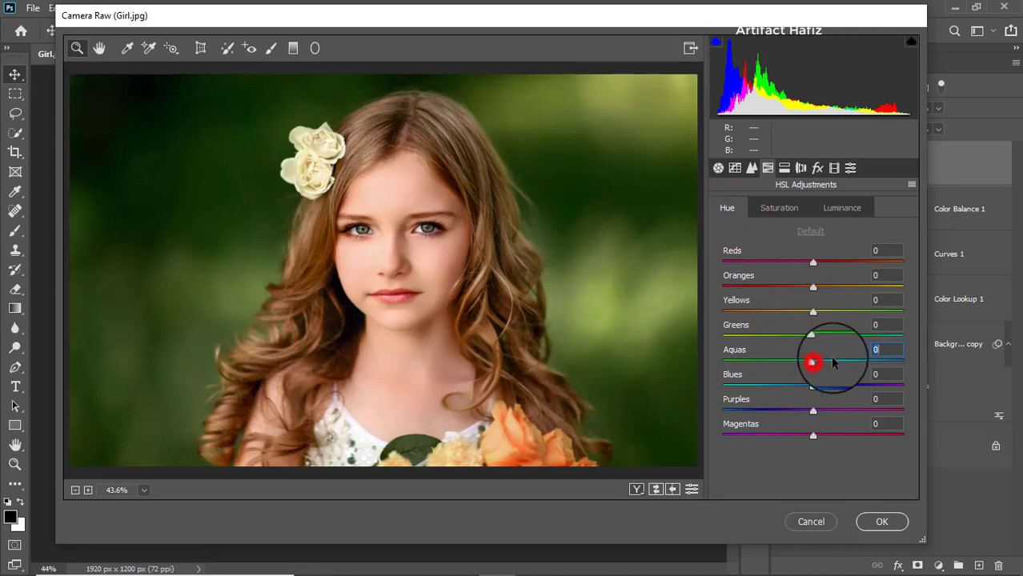
pyautogui.moveTo(812, 363); pyautogui.dragTo(785, 391)
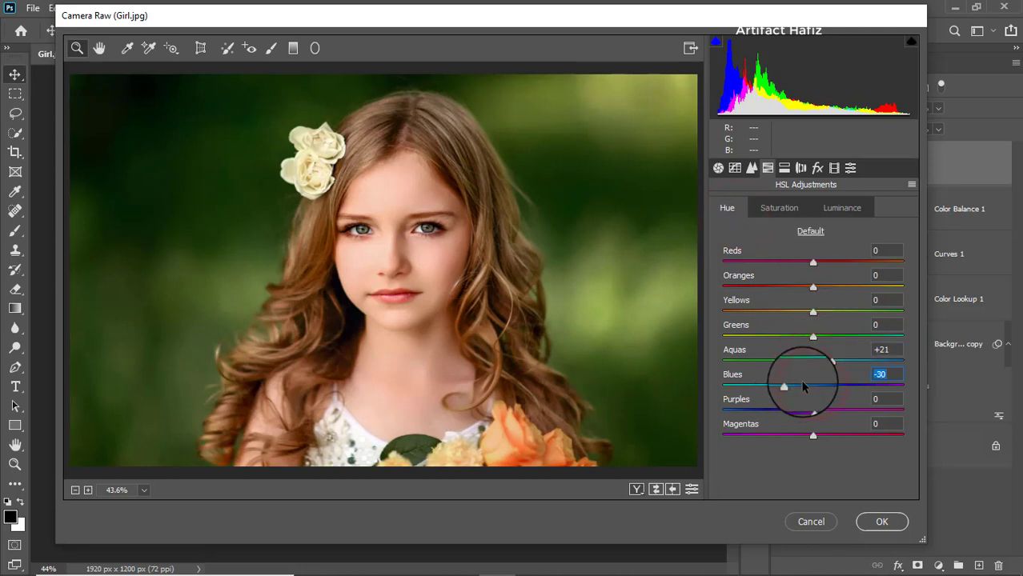
# Step: Set sharpening Amount to 16 and build a point tone curve raising the black point to 19 with points at 63 and 188/196
pyautogui.click(752, 168)
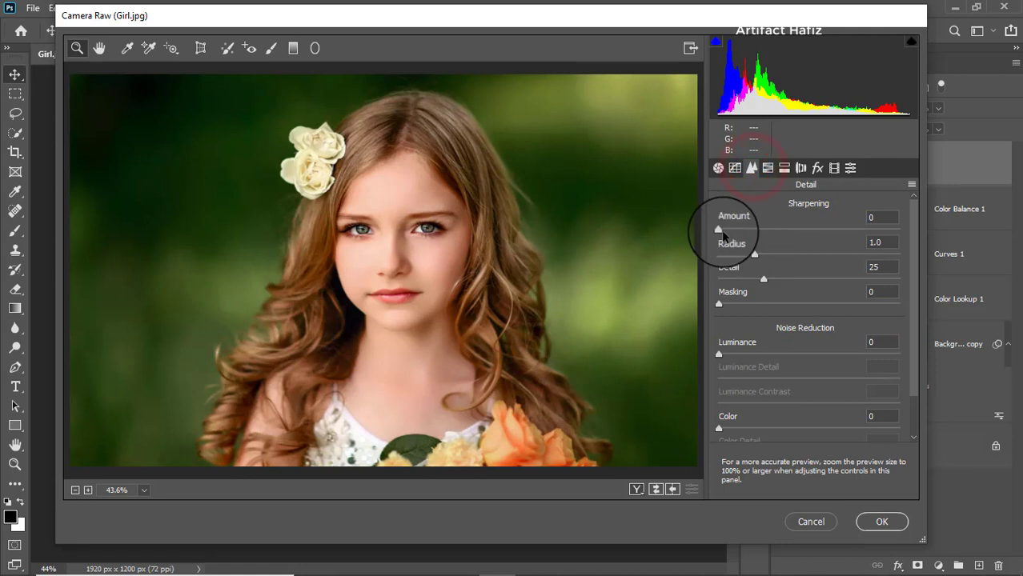
pyautogui.moveTo(719, 229); pyautogui.dragTo(731, 230)
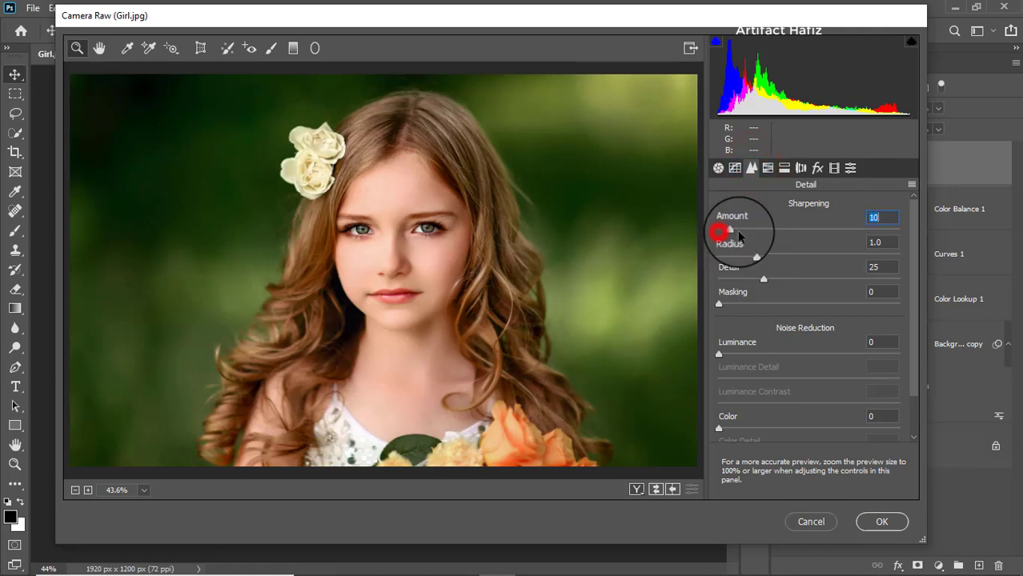
pyautogui.click(720, 166)
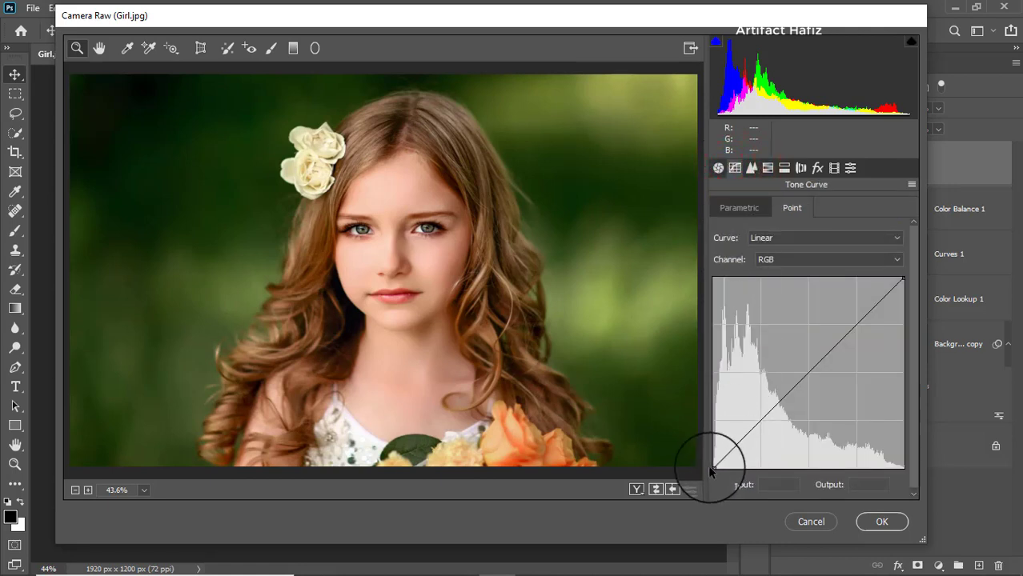
pyautogui.moveTo(714, 465)
pyautogui.mouseDown()
pyautogui.moveTo(696, 458)
pyautogui.moveTo(703, 451)
pyautogui.mouseUp()
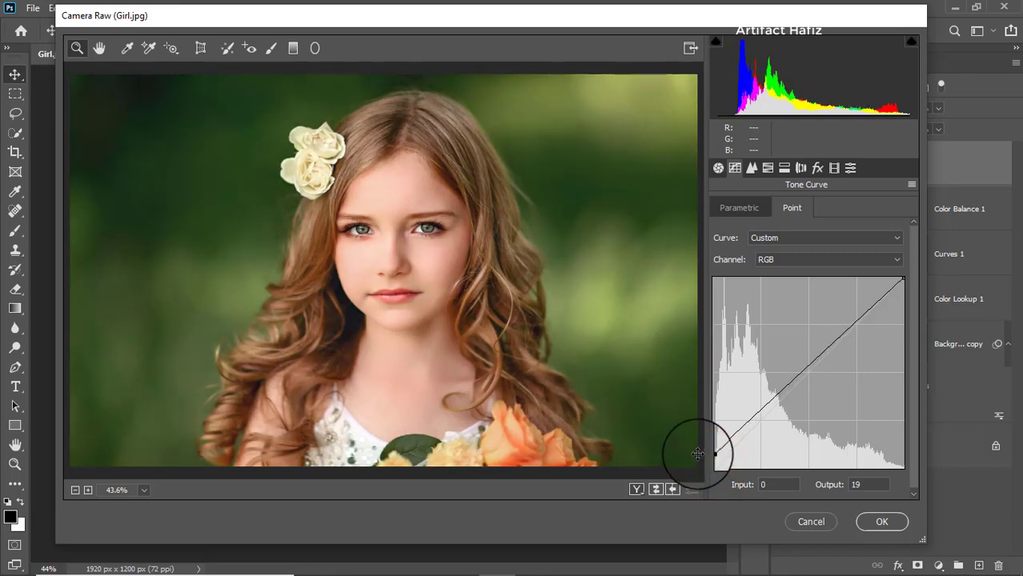
pyautogui.click(759, 421)
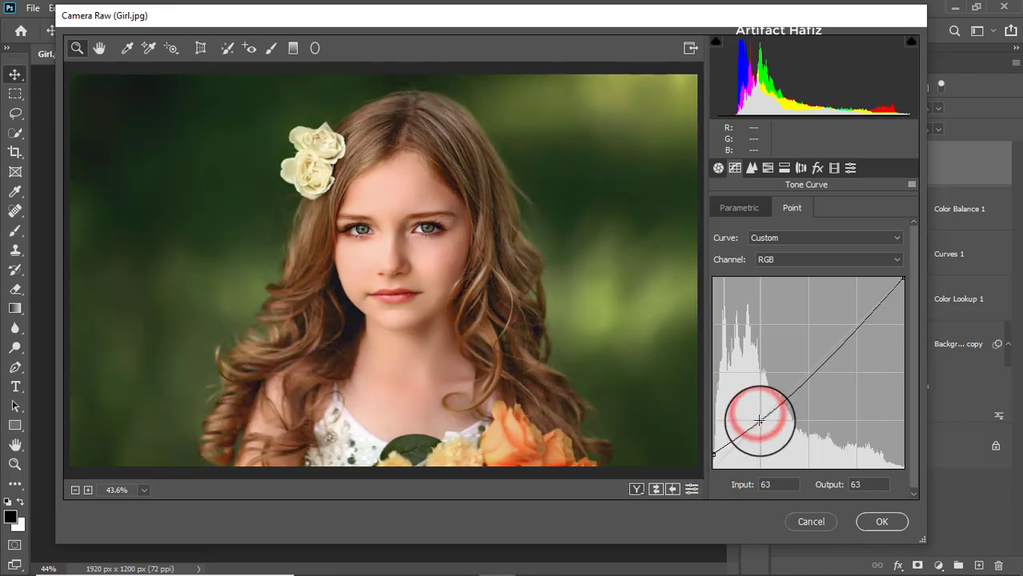
pyautogui.moveTo(852, 336); pyautogui.dragTo(854, 321)
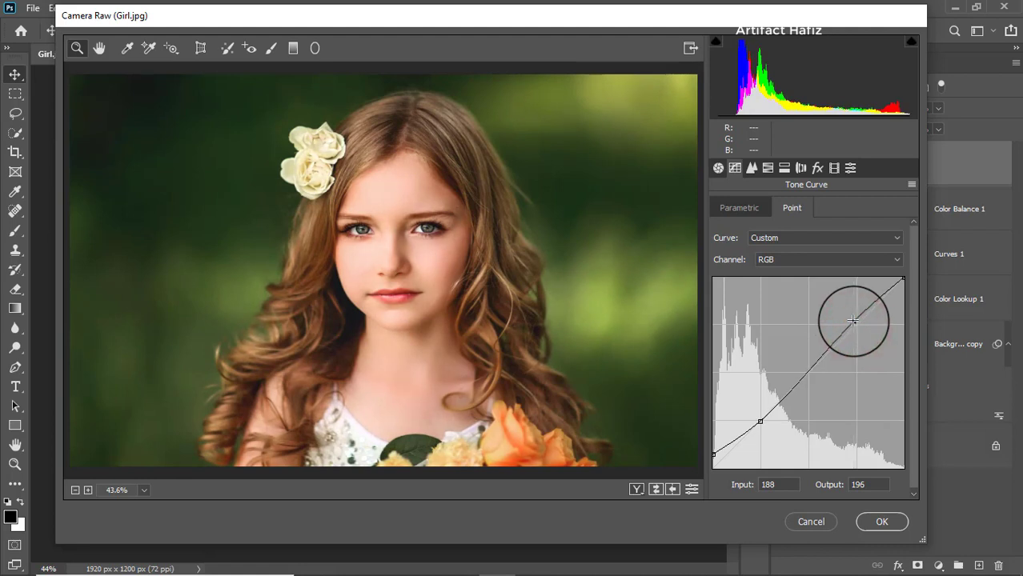
# Step: Return to HSL saturation and lower the Oranges to -35
pyautogui.click(768, 167)
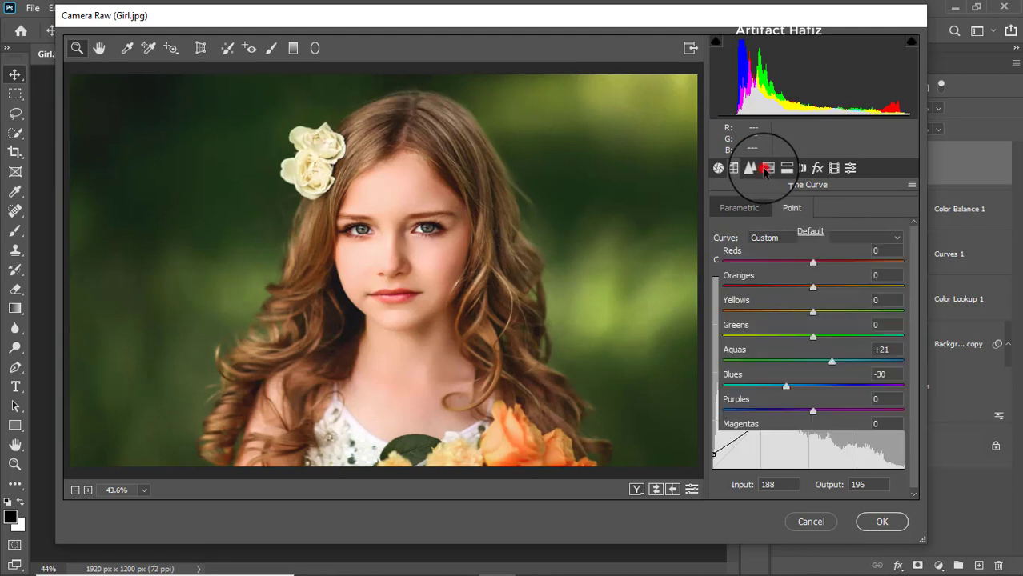
pyautogui.click(777, 207)
pyautogui.moveTo(792, 285); pyautogui.dragTo(780, 285)
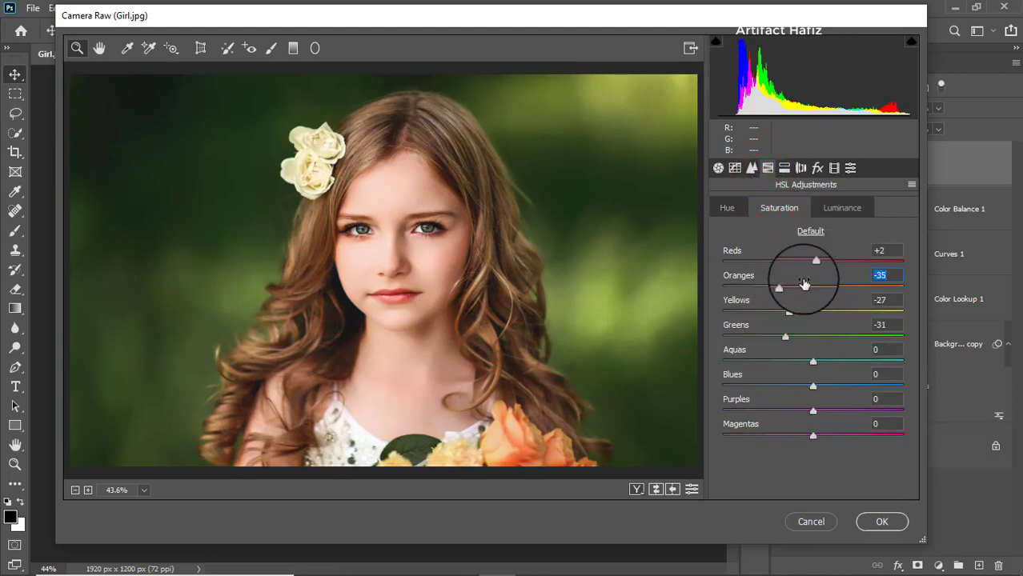
# Step: In Split Toning, set Shadows hue to 263 and saturation to 26, and Highlights hue to 59 and saturation to 9
pyautogui.click(789, 169)
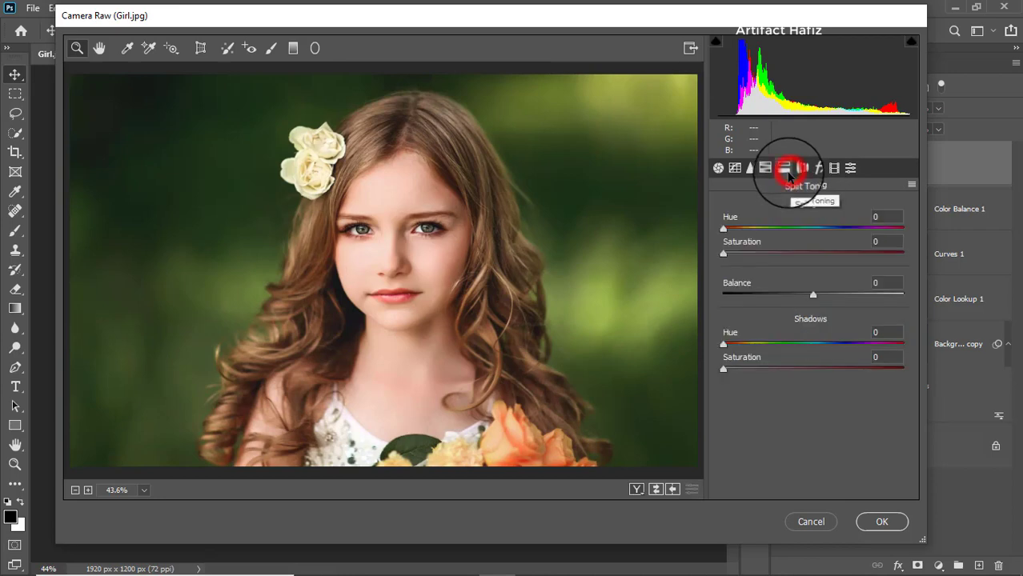
pyautogui.moveTo(724, 369); pyautogui.dragTo(818, 369)
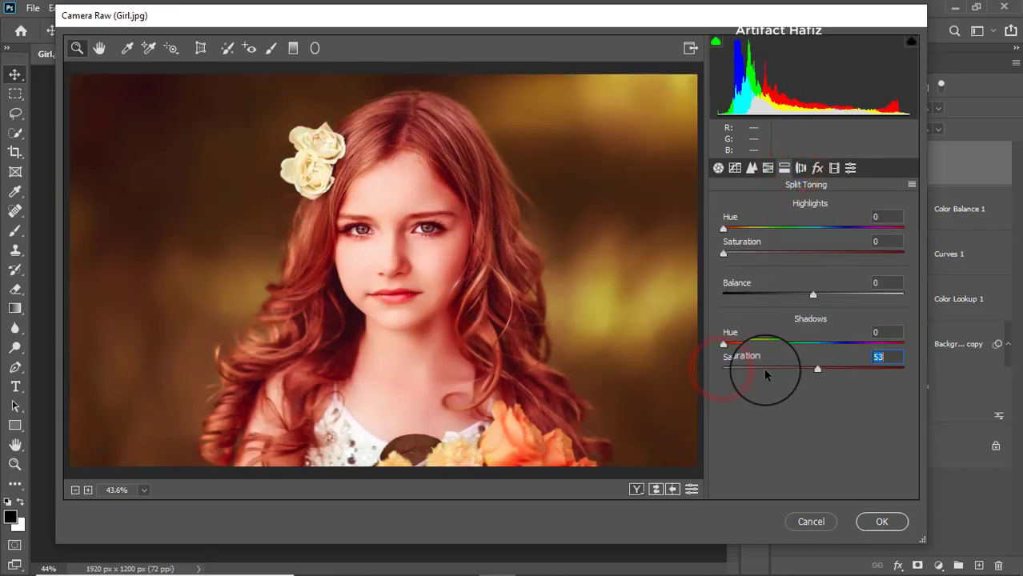
pyautogui.moveTo(724, 343); pyautogui.dragTo(767, 370)
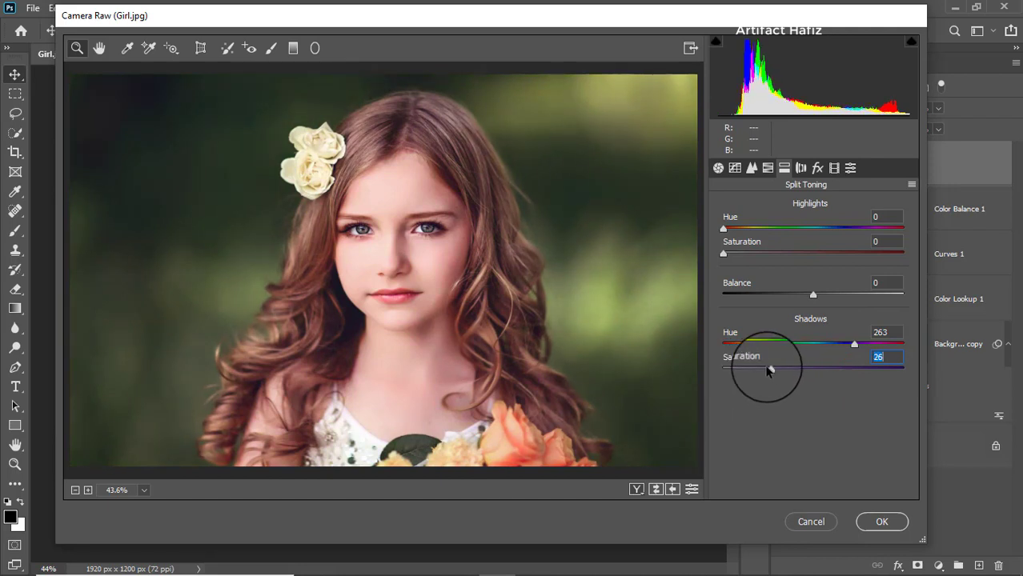
pyautogui.moveTo(724, 256); pyautogui.dragTo(751, 232)
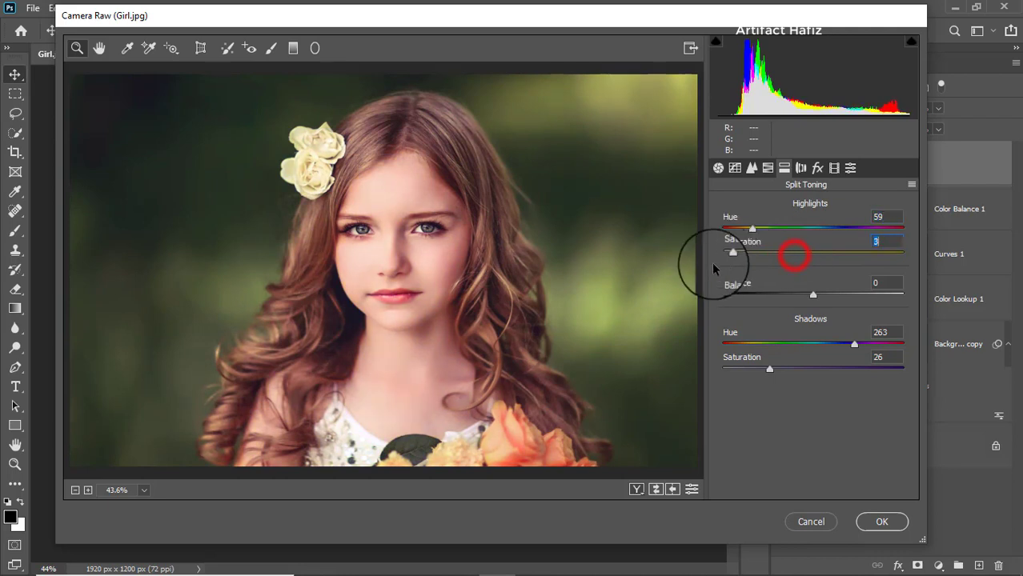
pyautogui.moveTo(733, 267); pyautogui.dragTo(737, 263)
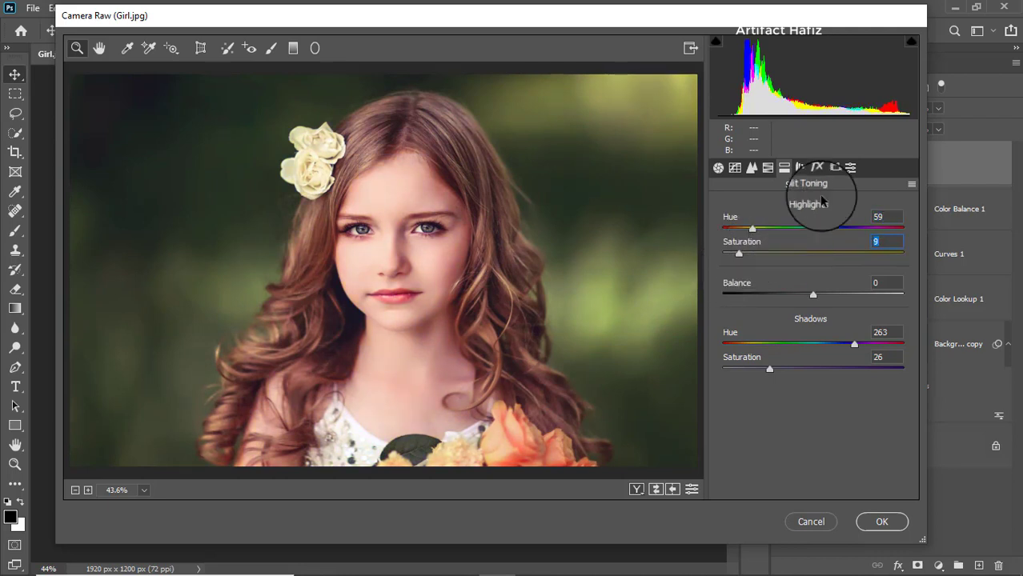
# Step: In Calibration, set Red Primary hue -20 and saturation -37, Green Primary hue -38 and saturation -5, Blue Primary hue -13 and saturation -14
pyautogui.click(832, 169)
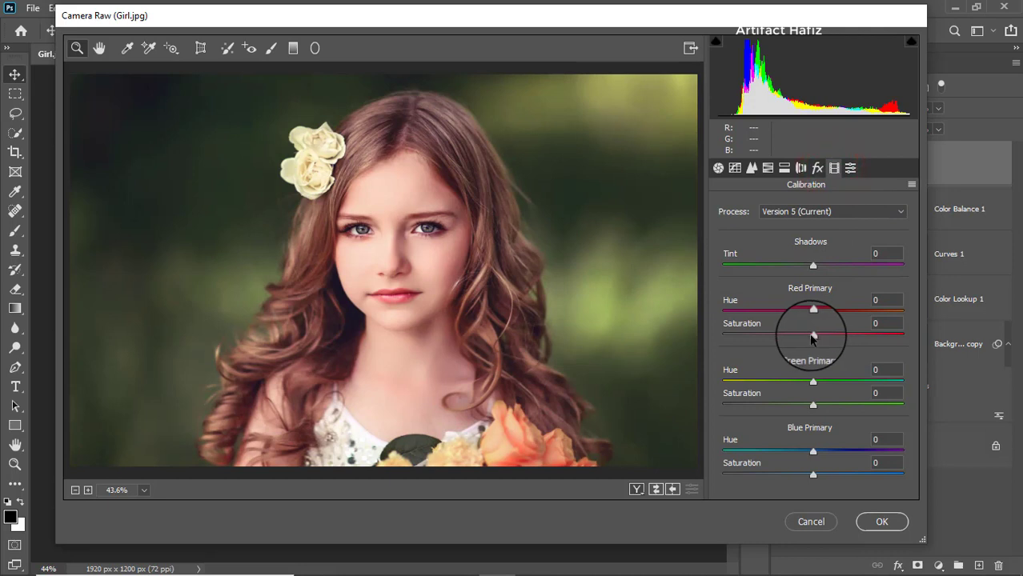
pyautogui.moveTo(812, 335); pyautogui.dragTo(791, 314)
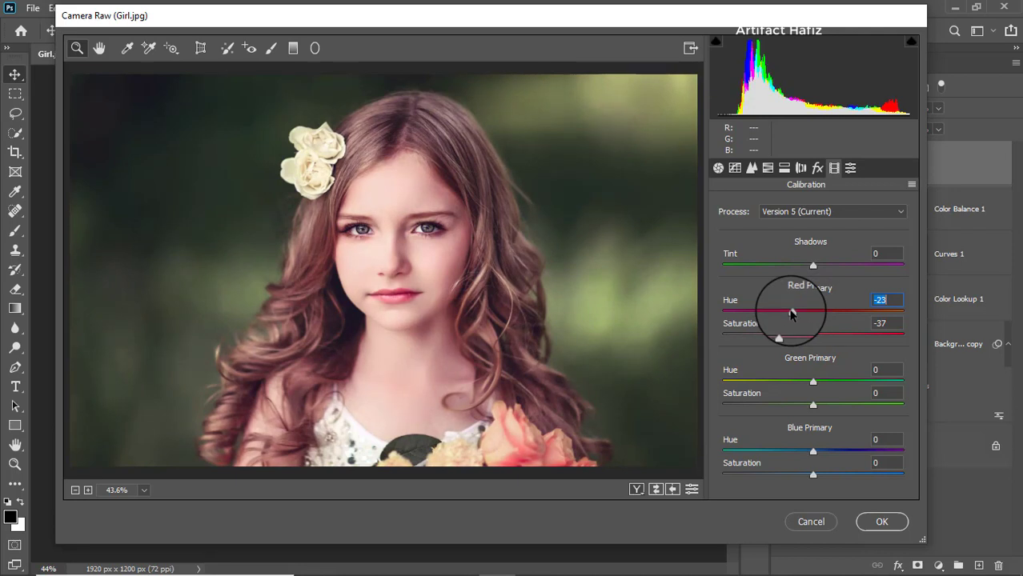
pyautogui.moveTo(813, 382); pyautogui.dragTo(776, 383)
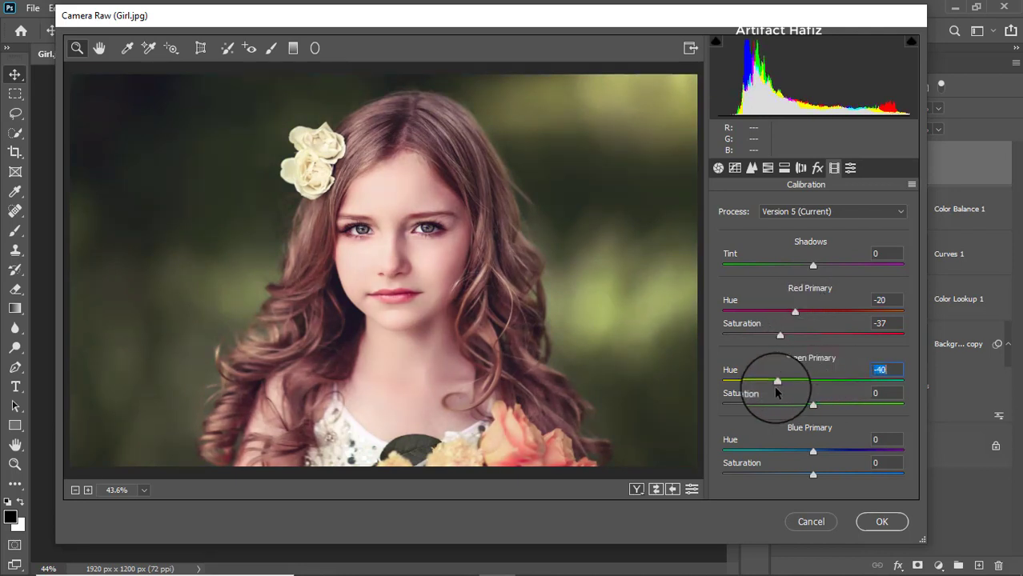
pyautogui.click(809, 406)
pyautogui.moveTo(807, 409); pyautogui.dragTo(809, 406)
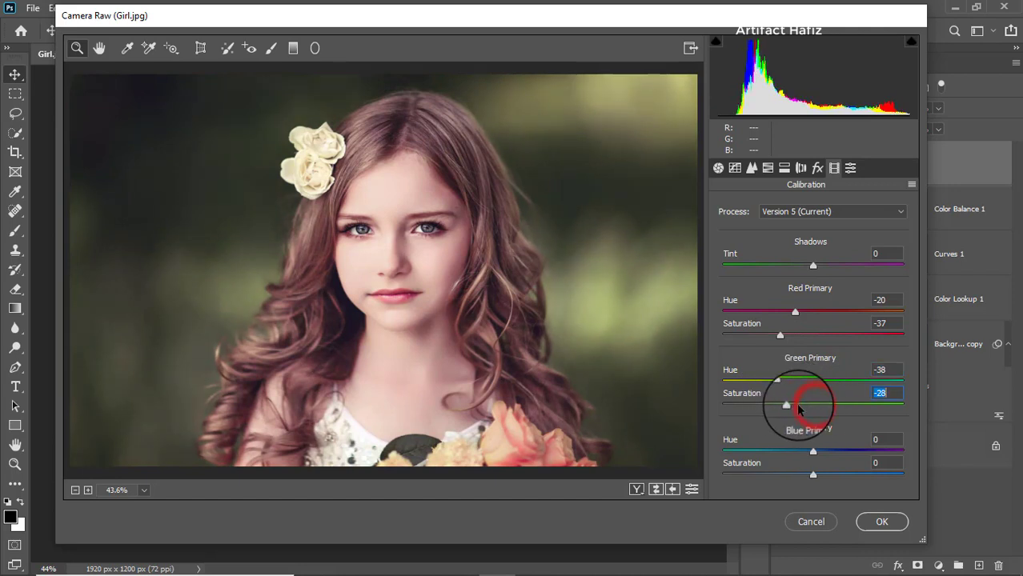
pyautogui.moveTo(815, 454); pyautogui.dragTo(799, 476)
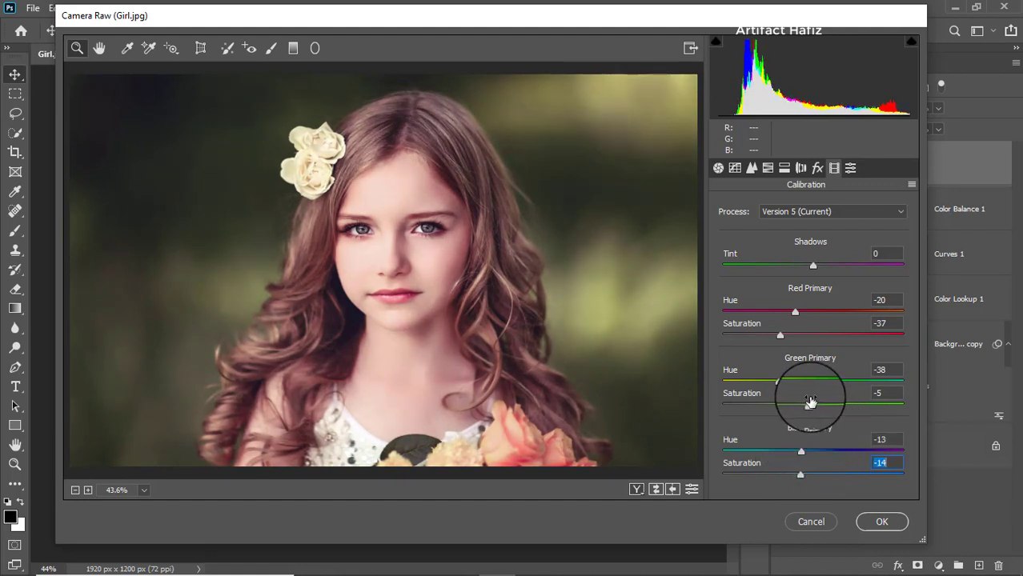
# Step: In Basic, set Highlights to -63, Exposure to +0.20, Contrast to +5 and Whites to +19
pyautogui.click(718, 168)
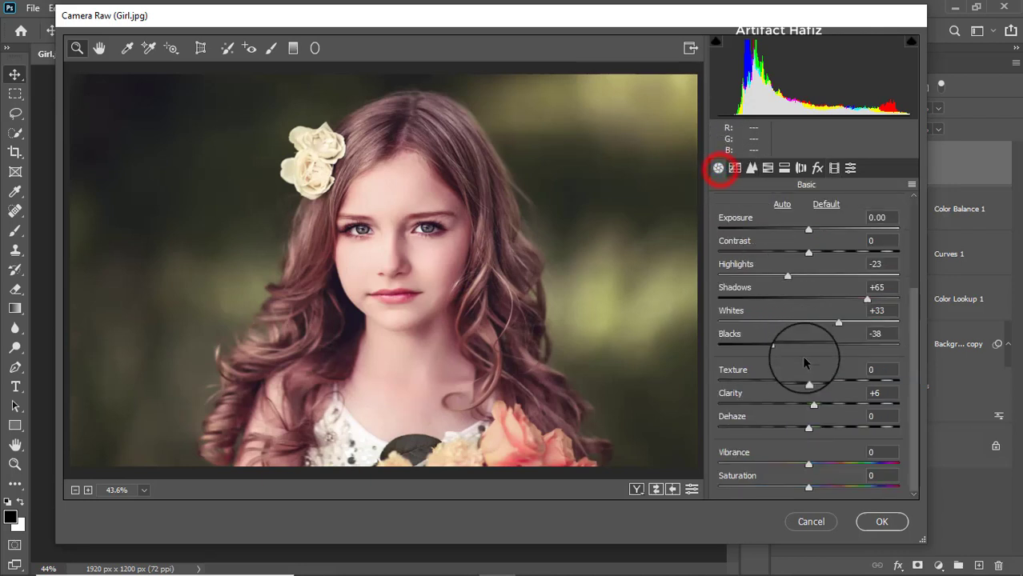
pyautogui.moveTo(780, 274); pyautogui.dragTo(753, 280)
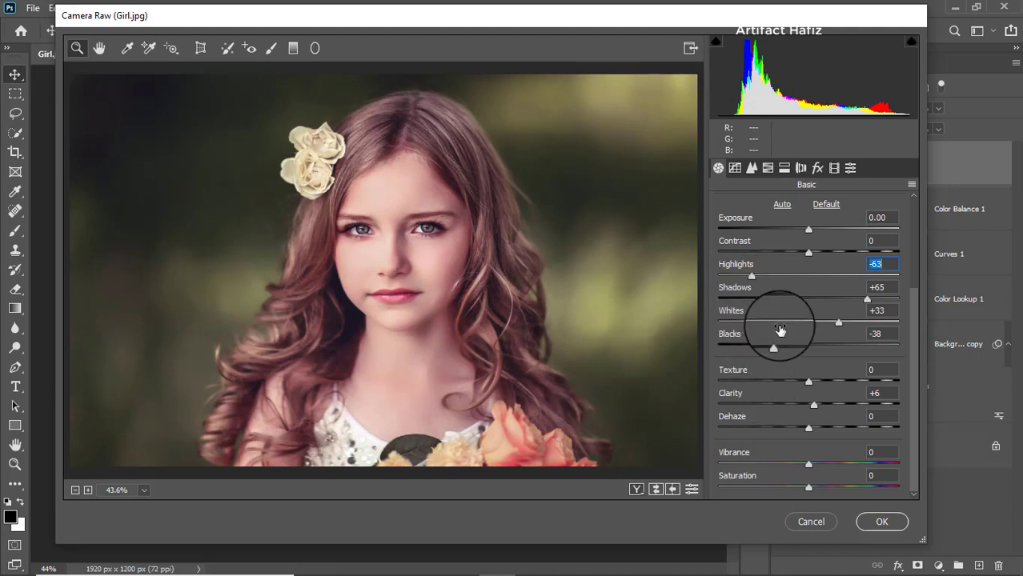
pyautogui.scroll(1, 788, 312)
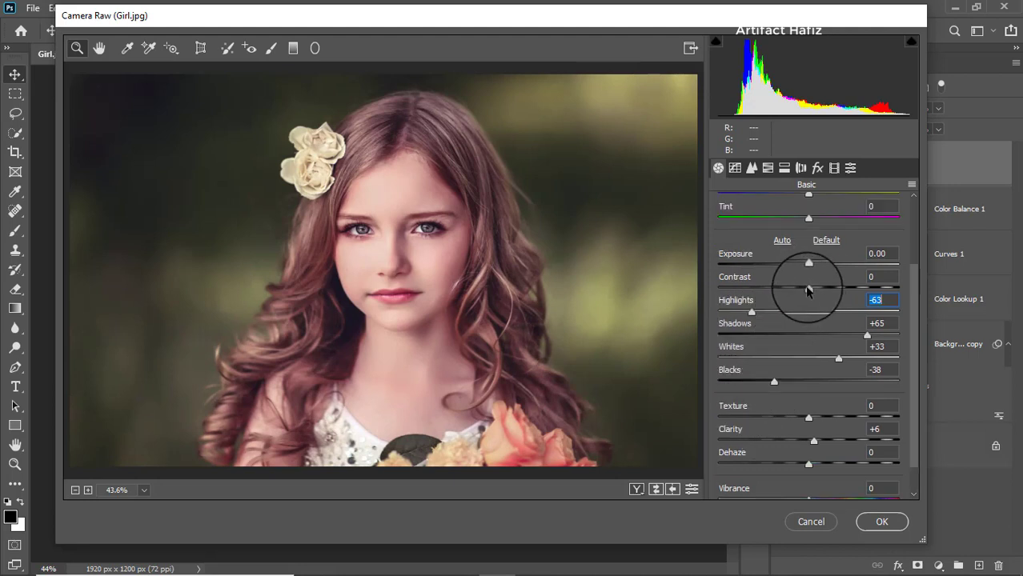
pyautogui.moveTo(809, 288)
pyautogui.mouseDown()
pyautogui.moveTo(832, 291)
pyautogui.moveTo(817, 294)
pyautogui.moveTo(813, 269)
pyautogui.mouseUp()
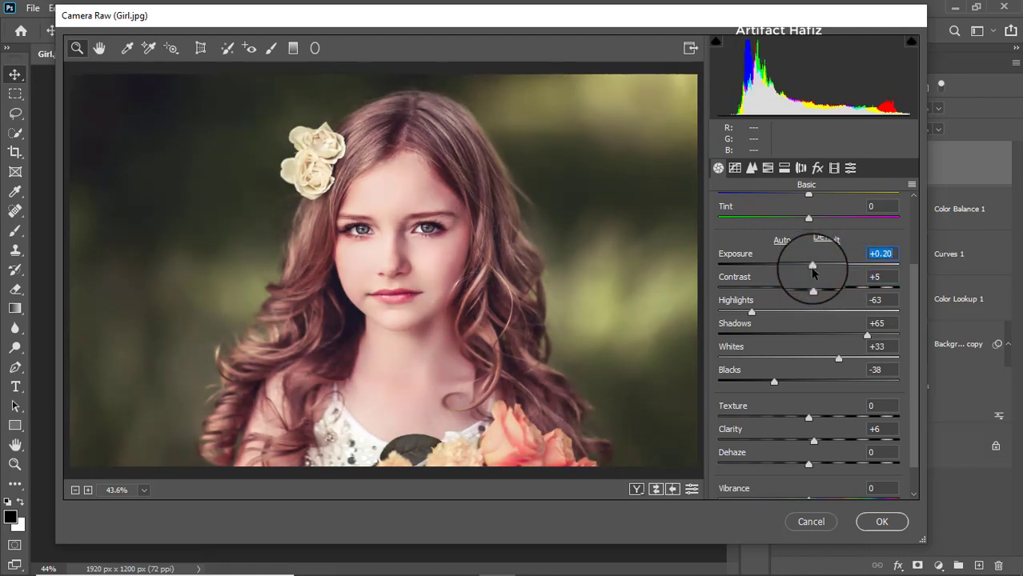
pyautogui.moveTo(838, 358); pyautogui.dragTo(826, 362)
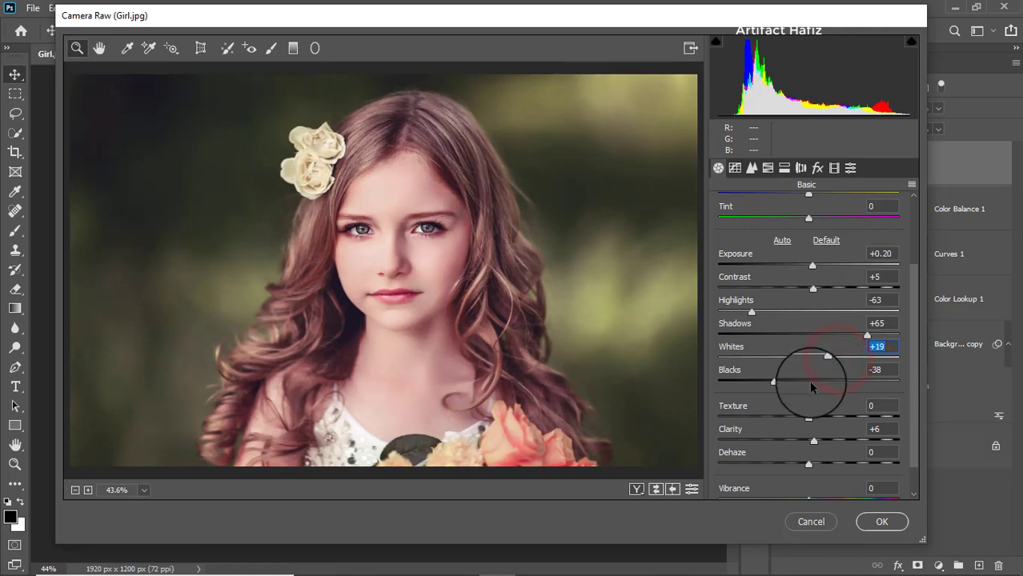
# Step: Lower Vibrance to -10 and apply the Camera Raw filter
pyautogui.scroll(-2, 809, 393)
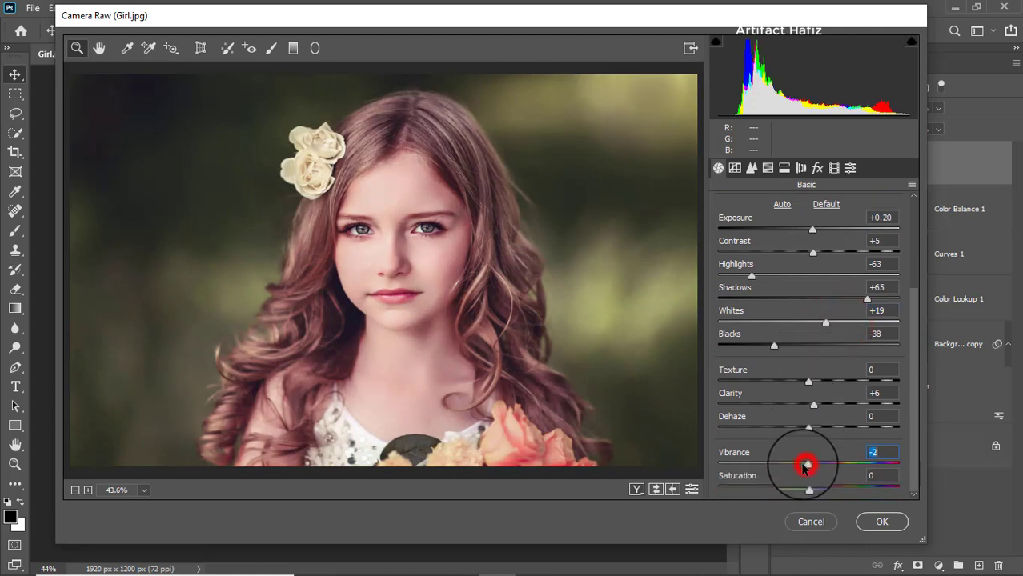
pyautogui.moveTo(805, 467); pyautogui.dragTo(799, 467)
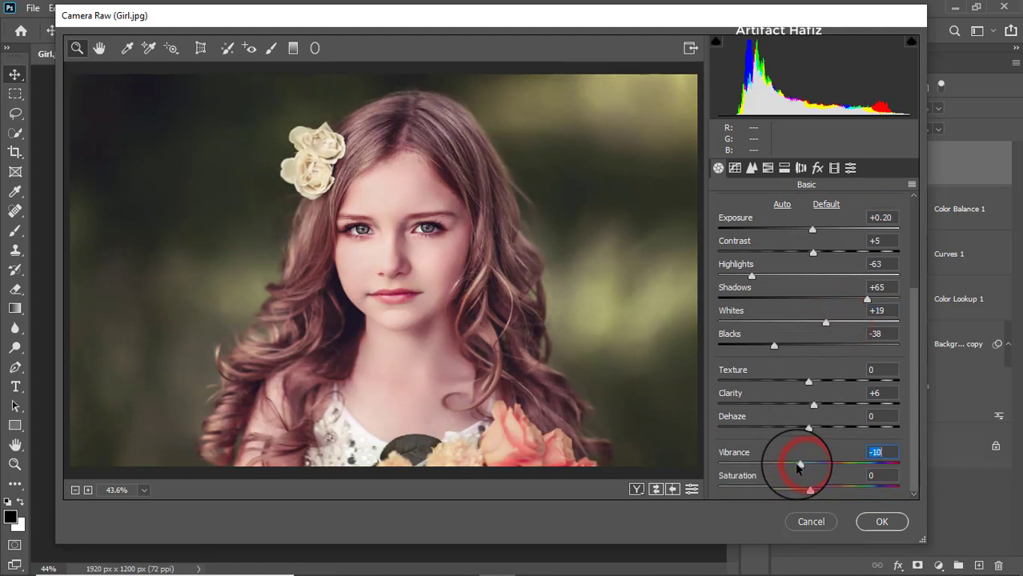
pyautogui.click(881, 522)
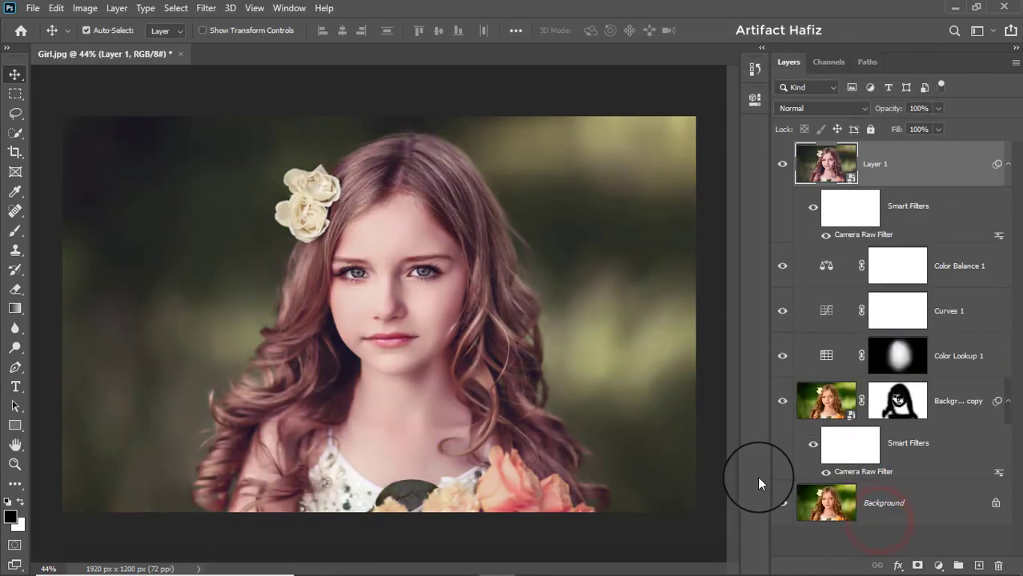
# Step: Add a Color Lookup adjustment layer using Soft_Warming.look and set its opacity to 13%
pyautogui.click(935, 567)
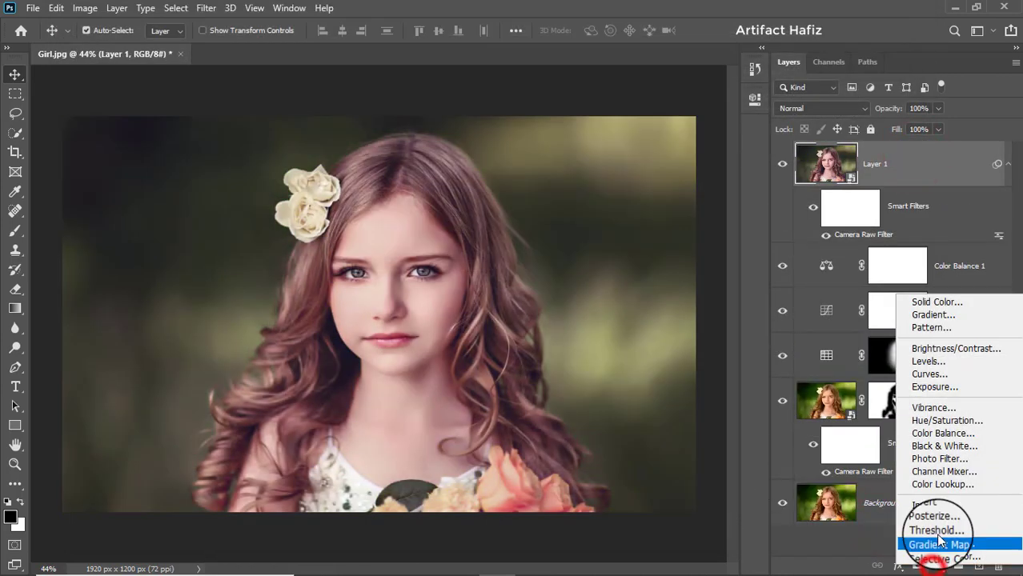
pyautogui.click(942, 483)
pyautogui.click(633, 144)
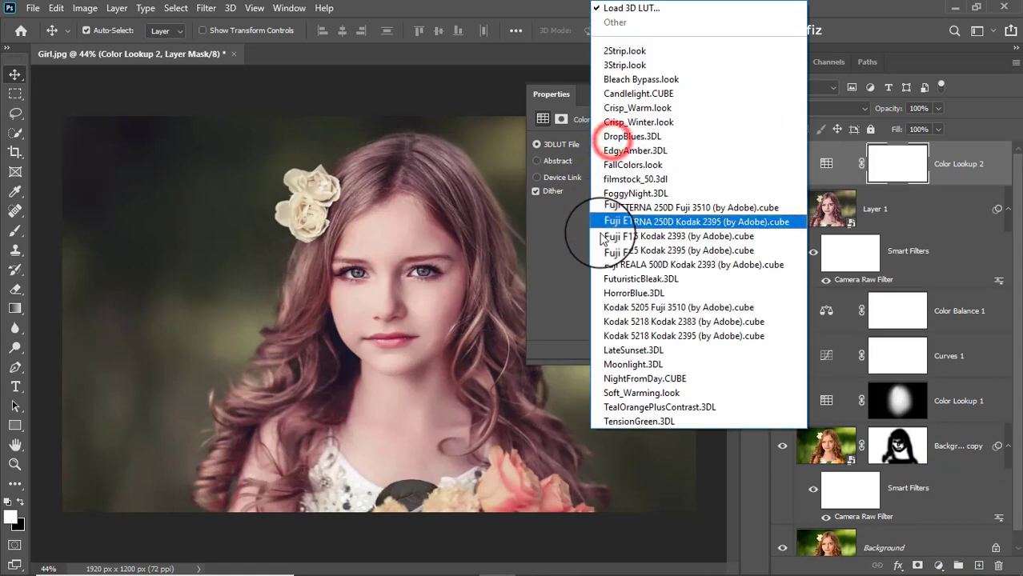
pyautogui.click(634, 393)
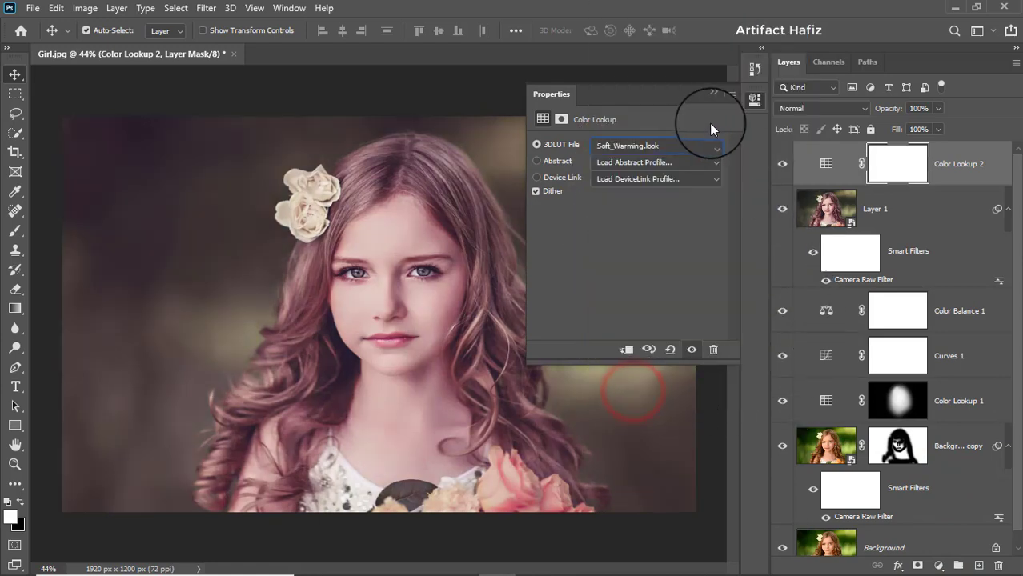
pyautogui.click(713, 95)
pyautogui.moveTo(938, 109); pyautogui.dragTo(881, 139)
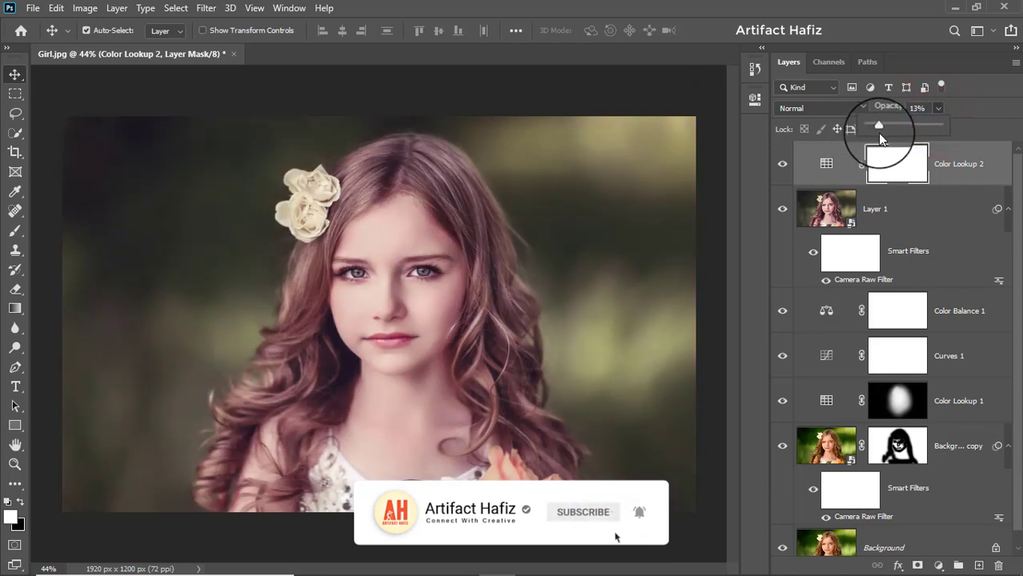
# Step: Show only the Background layer and restore all layers to compare the original with the edited result
pyautogui.click(971, 164)
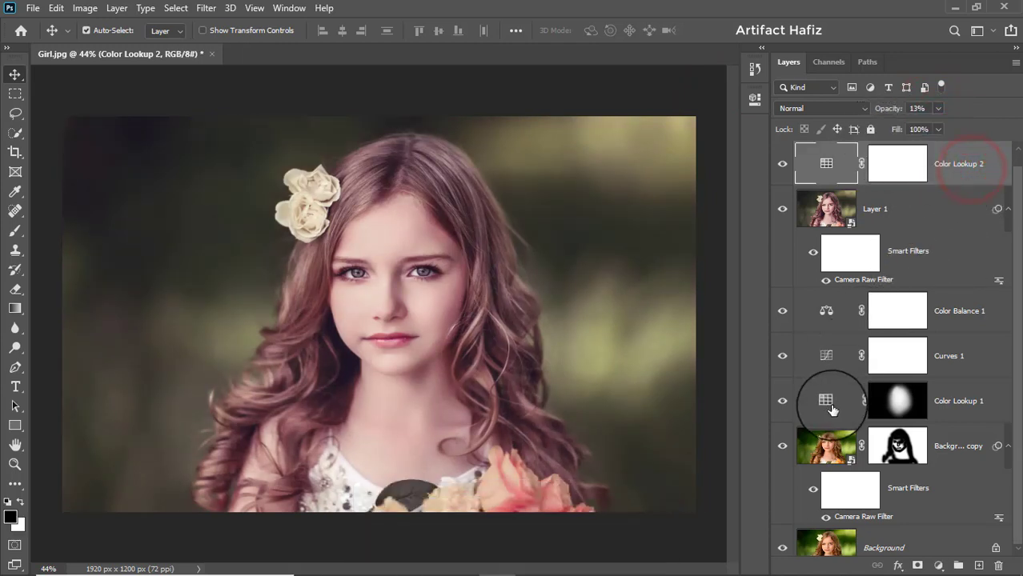
pyautogui.scroll(-1, 829, 407)
pyautogui.keyDown('alt'); pyautogui.click(783, 535); pyautogui.keyUp('alt')
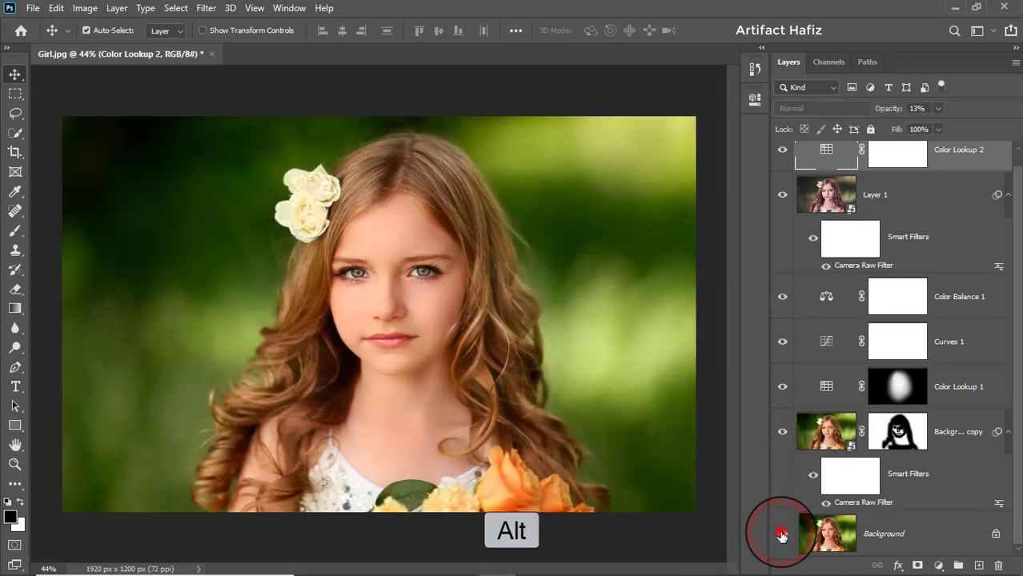
pyautogui.keyDown('alt'); pyautogui.click(782, 535); pyautogui.keyUp('alt')
pyautogui.keyDown('alt'); pyautogui.click(782, 535); pyautogui.keyUp('alt')
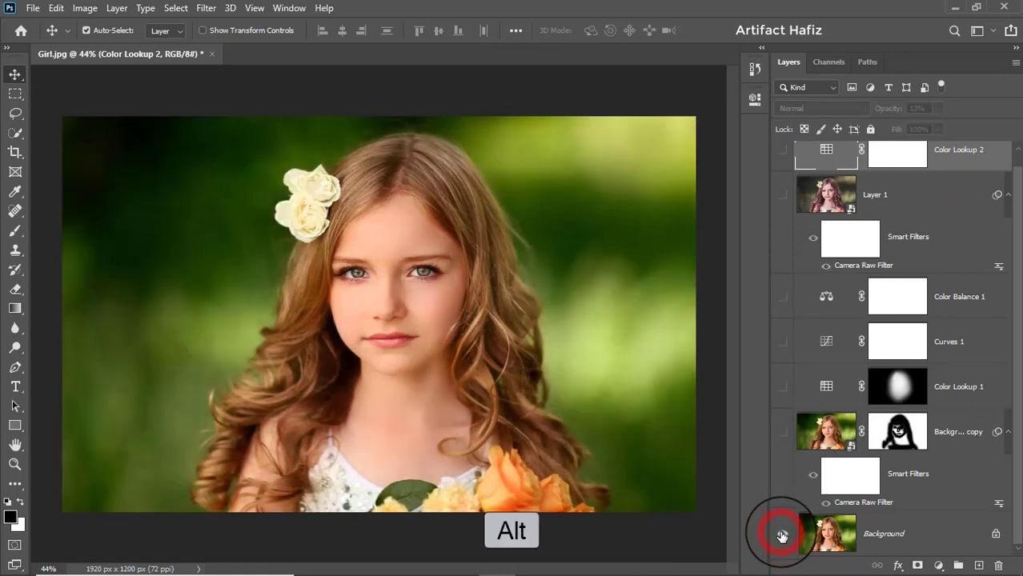
pyautogui.keyDown('alt'); pyautogui.click(782, 535); pyautogui.keyUp('alt')
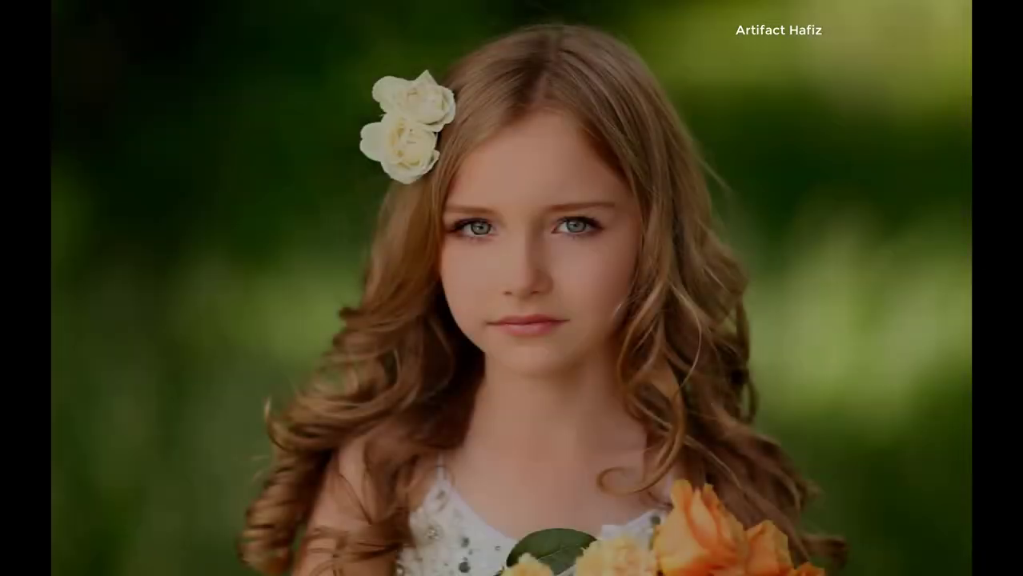